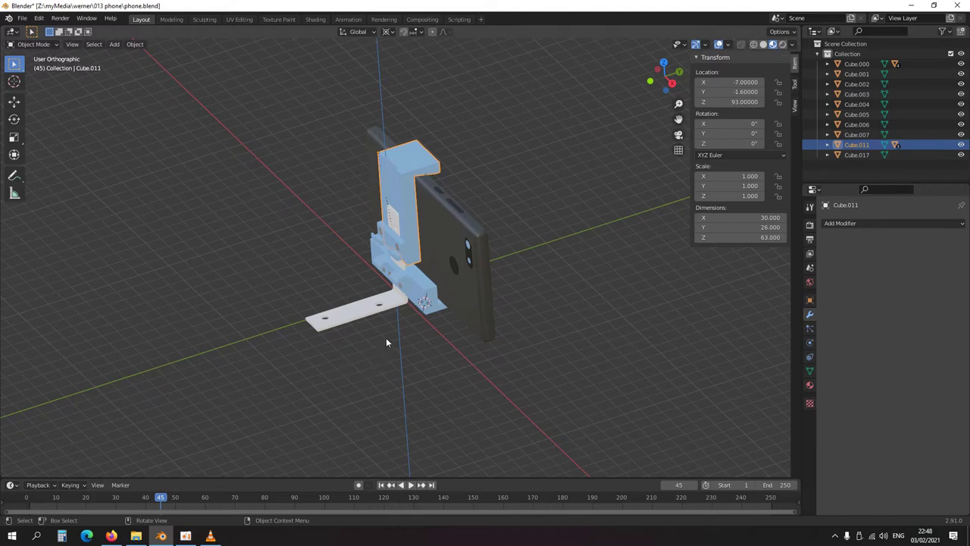
Step: Select the phone holder's lower bracket and upper clamp together and inspect both parts from the side
{"action": "left_click", "coordinate": [374, 339]}
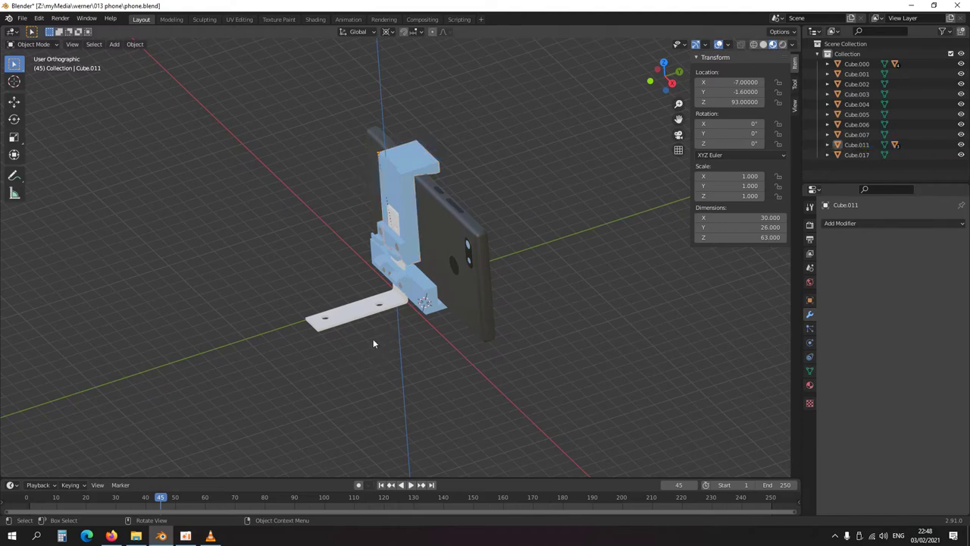
{"action": "left_click", "coordinate": [425, 286]}
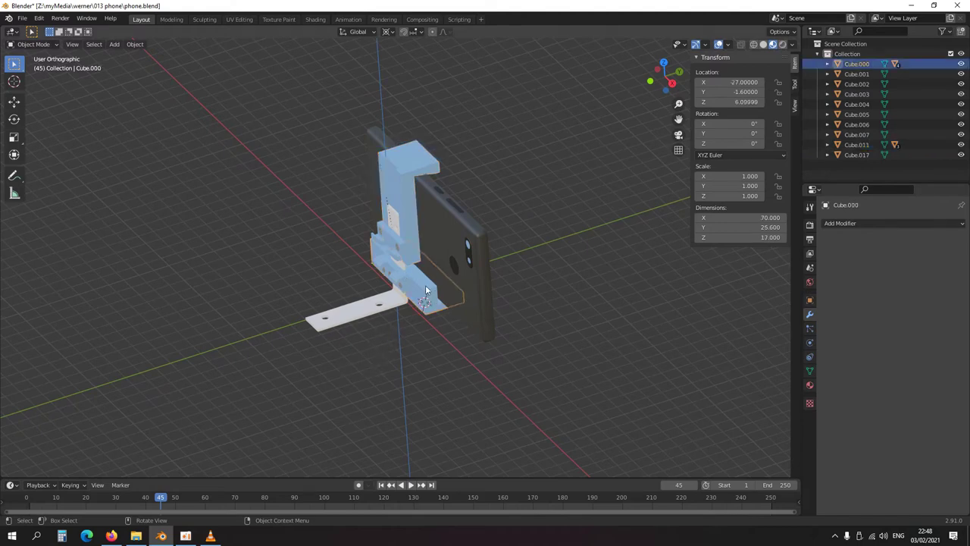
{"action": "left_click", "coordinate": [406, 200], "text": "shift"}
{"action": "scroll", "coordinate": [387, 318], "scroll_direction": "up", "scroll_amount": 1}
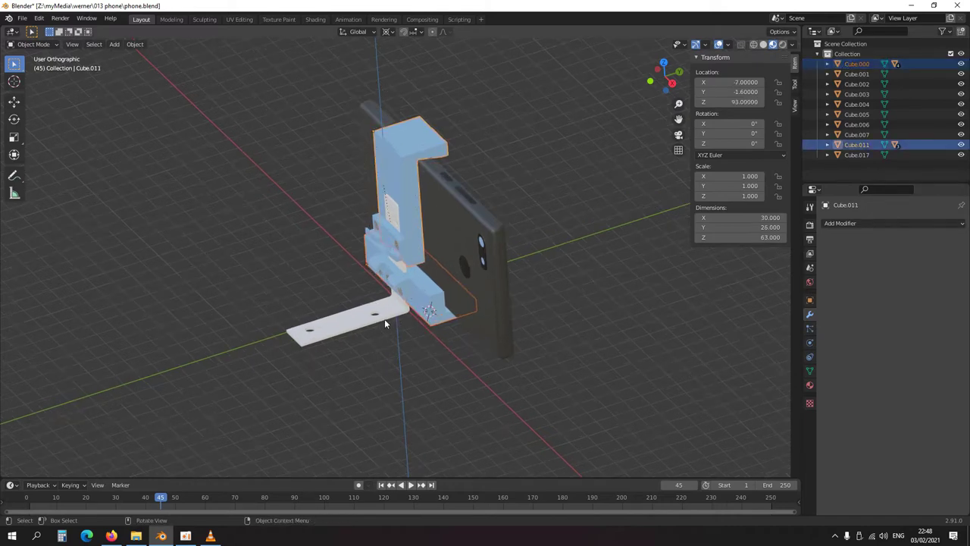
{"action": "middle_click_drag", "start_coordinate": [407, 329], "coordinate": [357, 277]}
{"action": "scroll", "coordinate": [353, 305], "scroll_direction": "up", "scroll_amount": 1}
Step: Inspect the two small clamp blocks and how they fit against the lower bracket and upper clamp
{"action": "left_click", "coordinate": [373, 237]}
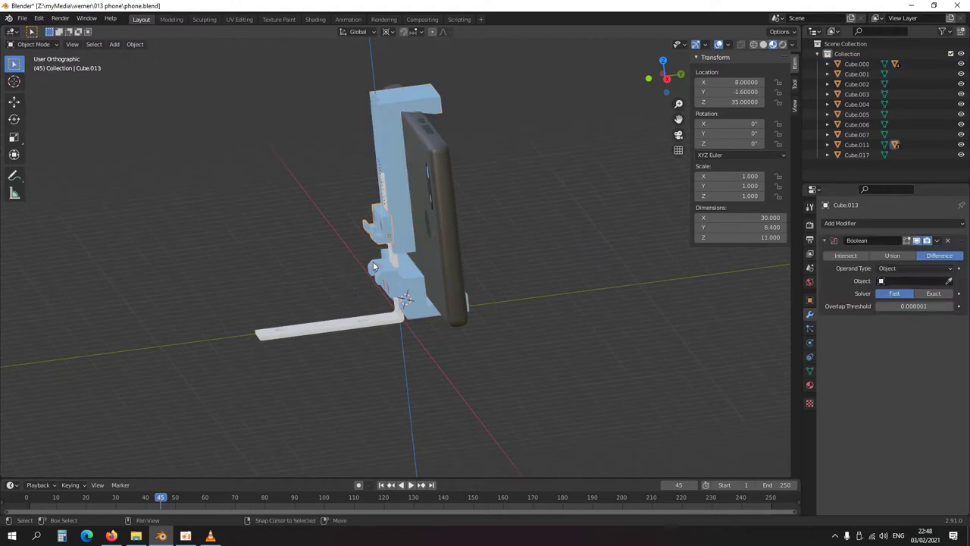
{"action": "middle_click_drag", "start_coordinate": [401, 309], "coordinate": [368, 334]}
{"action": "left_click", "coordinate": [367, 333]}
{"action": "middle_click_drag", "start_coordinate": [311, 304], "coordinate": [368, 354]}
{"action": "scroll", "coordinate": [368, 354], "scroll_direction": "up", "scroll_amount": 1}
{"action": "left_click", "coordinate": [401, 290]}
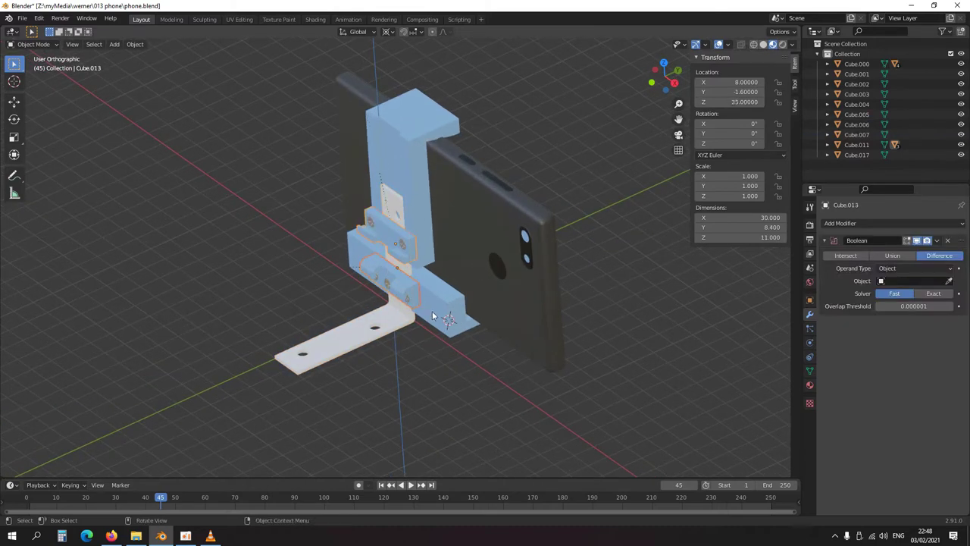
{"action": "left_click", "coordinate": [432, 296]}
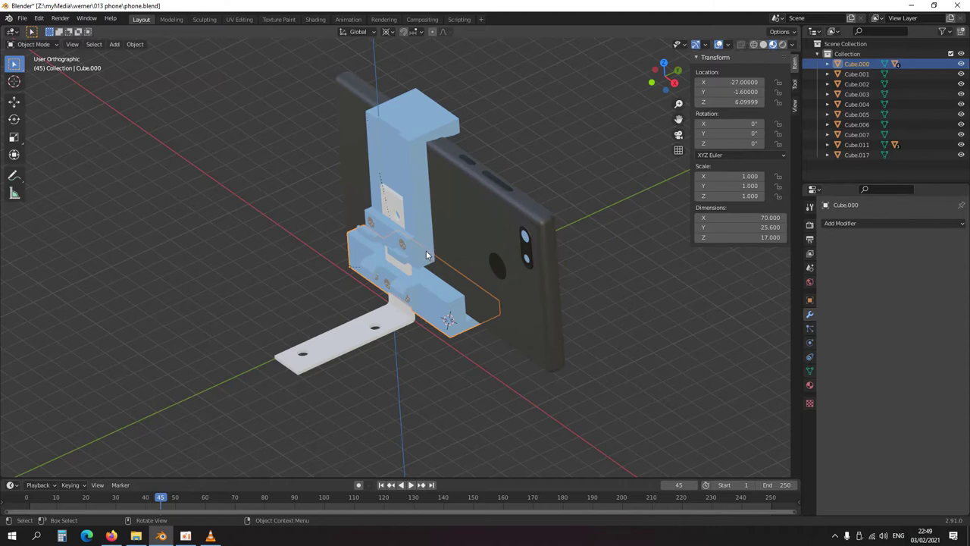
{"action": "left_click", "coordinate": [387, 230]}
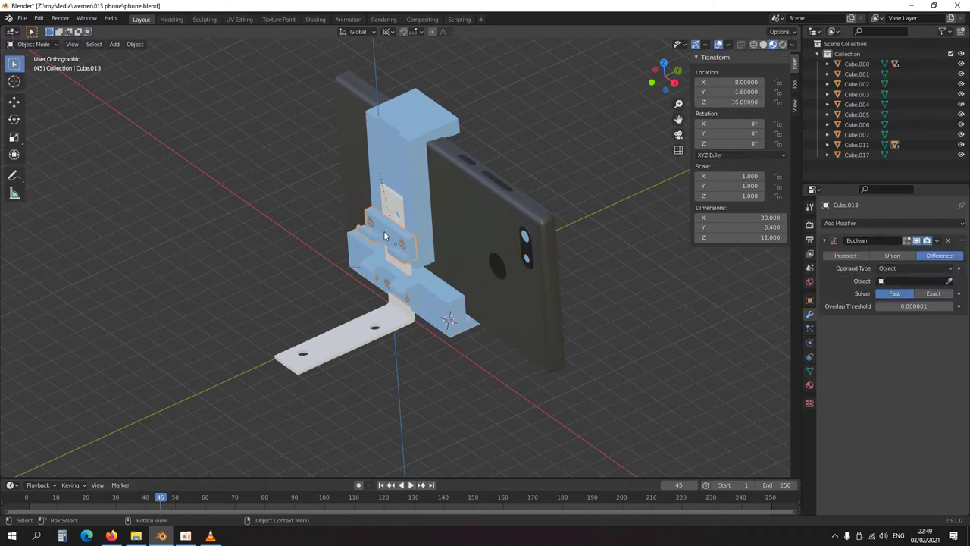
{"action": "scroll", "coordinate": [379, 317], "scroll_direction": "up", "scroll_amount": 3}
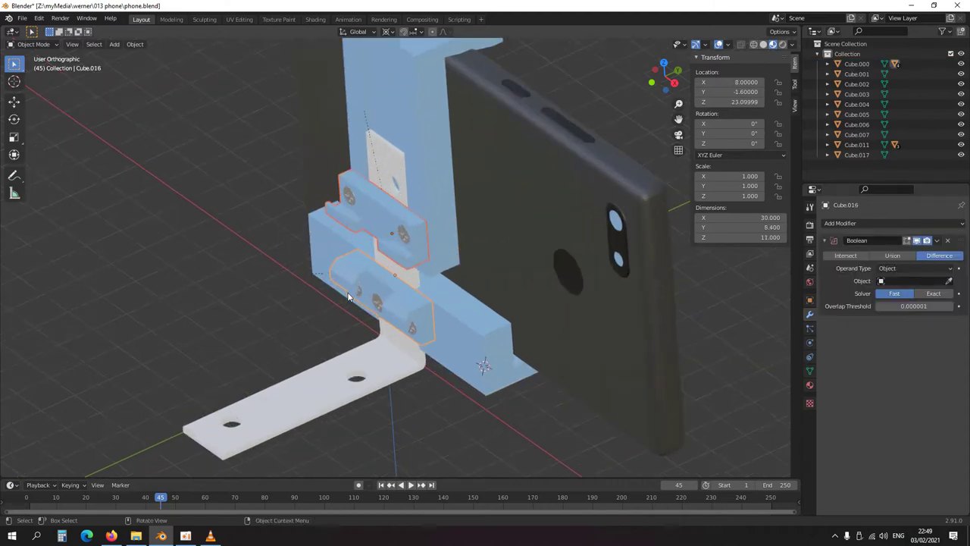
{"action": "scroll", "coordinate": [348, 298], "scroll_direction": "down", "scroll_amount": 2}
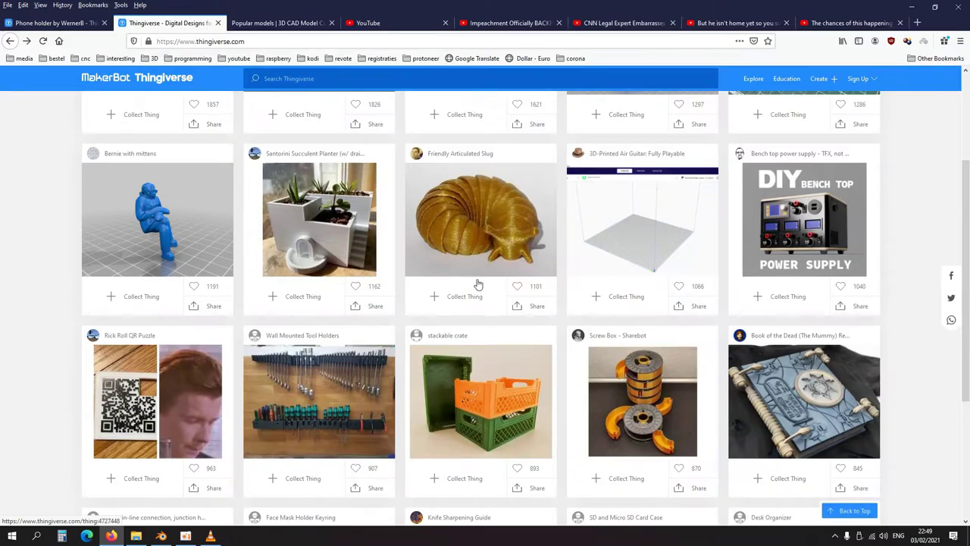
Step: Switch to Firefox and browse the popular models of the last 30 days on Thingiverse
{"action": "scroll", "coordinate": [478, 279], "scroll_direction": "up", "scroll_amount": 2}
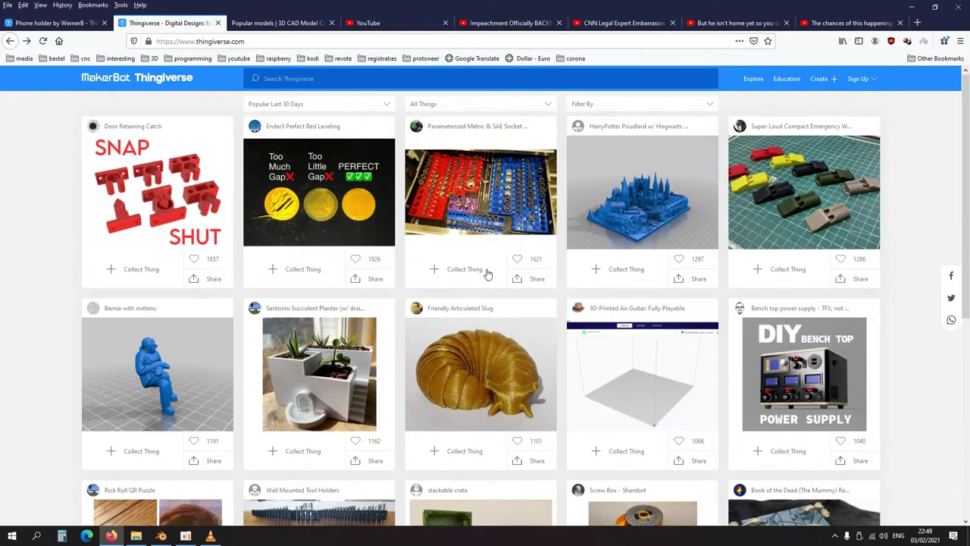
{"action": "scroll", "coordinate": [454, 263], "scroll_direction": "down", "scroll_amount": 1}
{"action": "scroll", "coordinate": [448, 263], "scroll_direction": "down", "scroll_amount": 3}
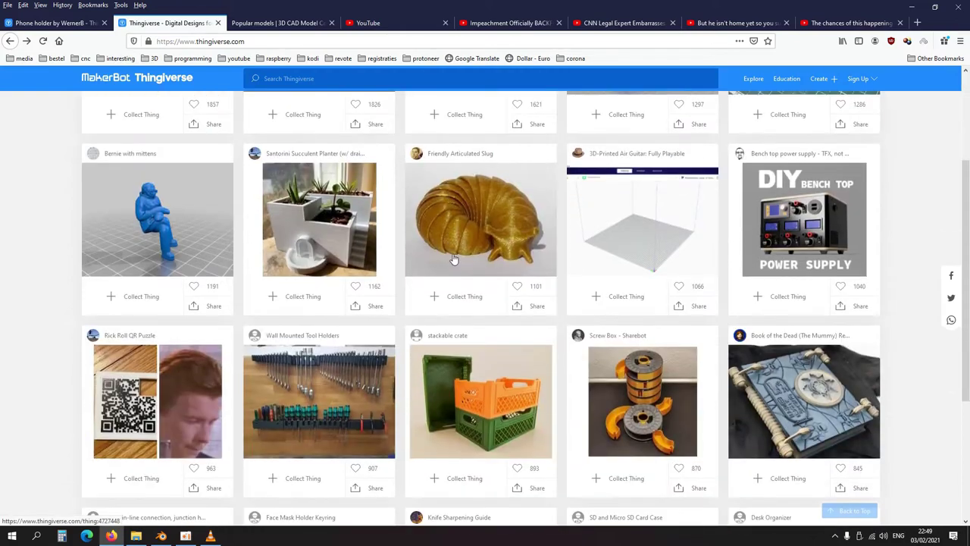
{"action": "scroll", "coordinate": [369, 297], "scroll_direction": "down", "scroll_amount": 2}
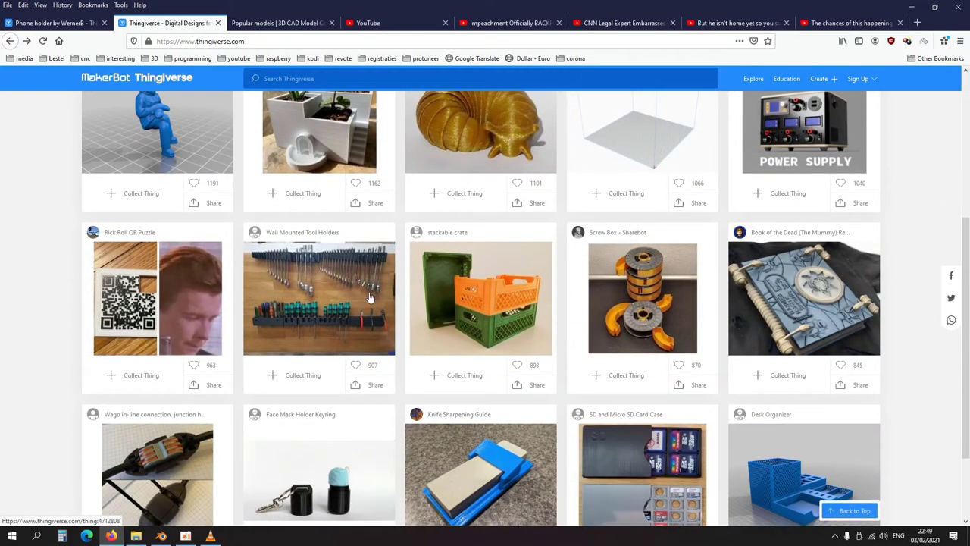
{"action": "scroll", "coordinate": [366, 294], "scroll_direction": "up", "scroll_amount": 6}
Step: View the published Phone holder page on Thingiverse and browse the popular models in the GrabCAD library
{"action": "left_click", "coordinate": [64, 21]}
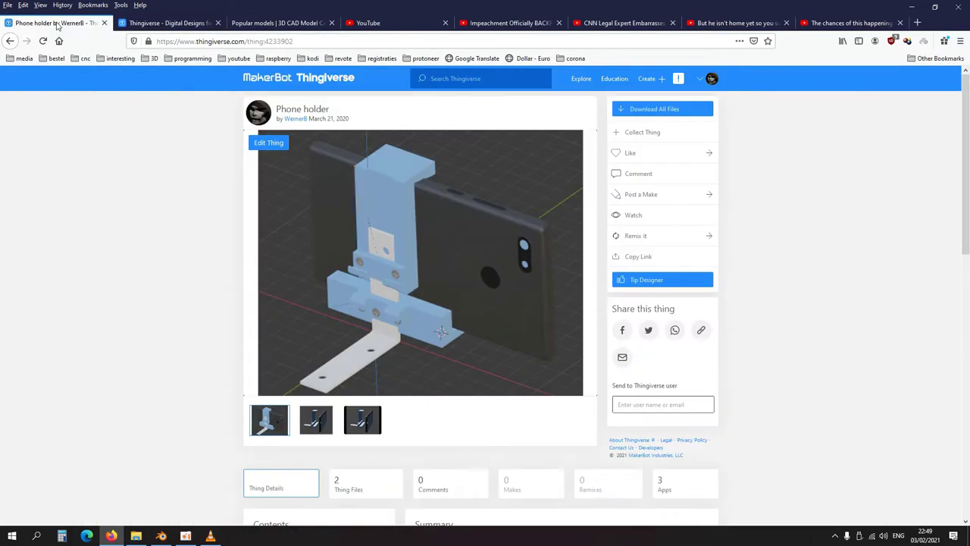
{"action": "key", "text": "ctrl+Tab"}
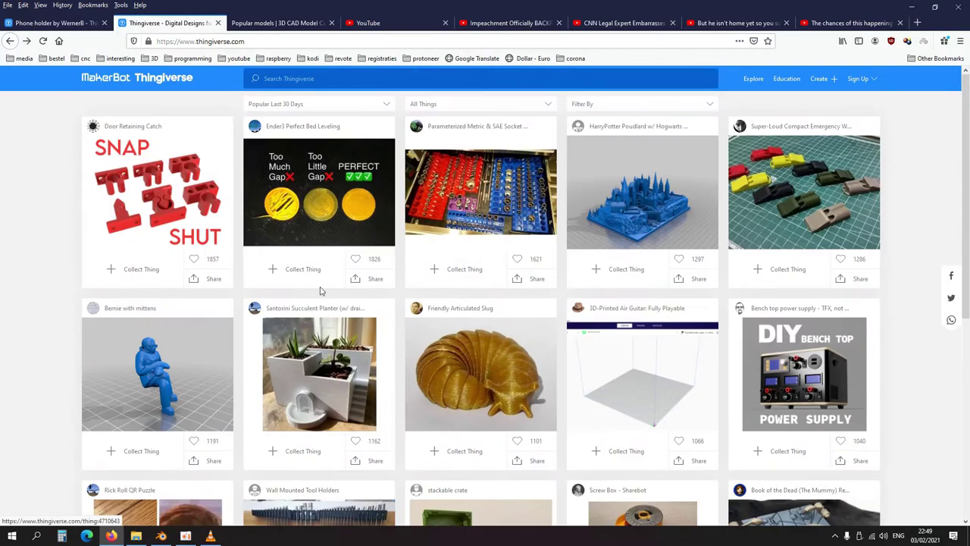
{"action": "key", "text": "ctrl+Tab"}
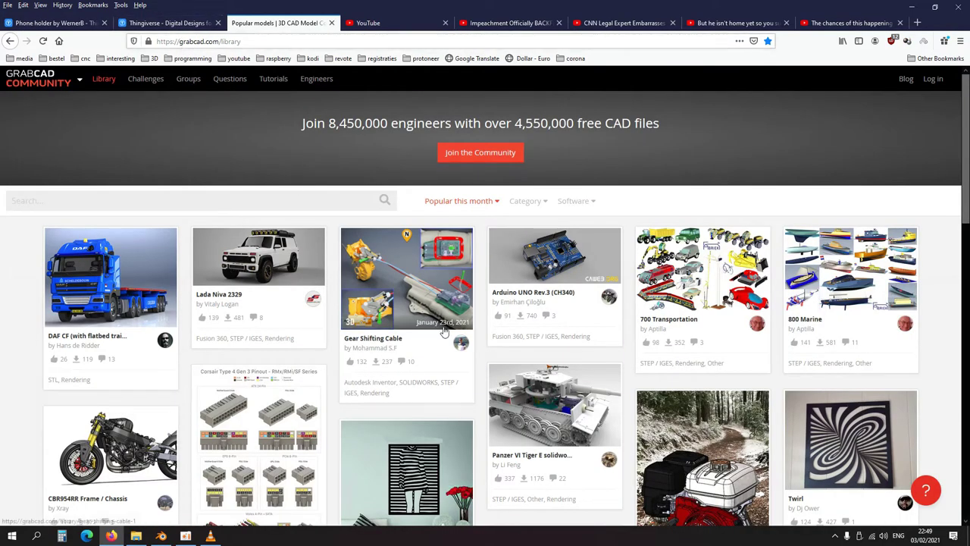
{"action": "scroll", "coordinate": [410, 299], "scroll_direction": "down", "scroll_amount": 2}
{"action": "scroll", "coordinate": [410, 299], "scroll_direction": "up", "scroll_amount": 2}
Step: Switch back to Blender and select the phone holder's lower bracket and upper clamp for another look
{"action": "key", "text": "alt+Tab"}
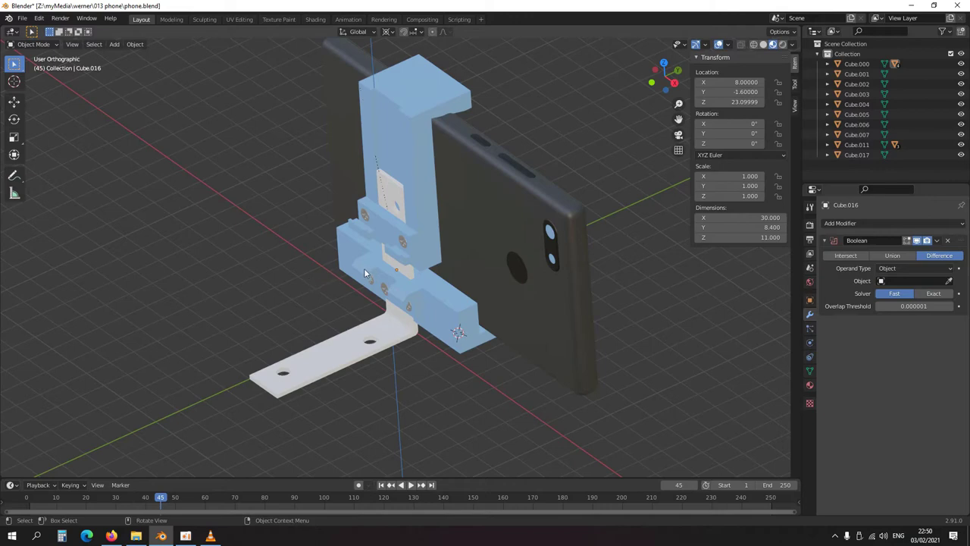
{"action": "left_click", "coordinate": [430, 305]}
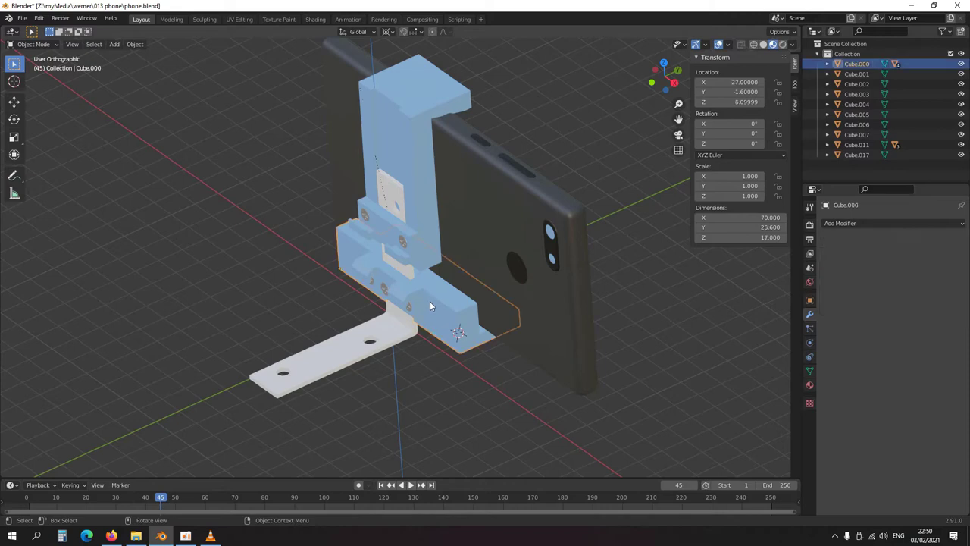
{"action": "left_click", "coordinate": [419, 200], "text": "shift"}
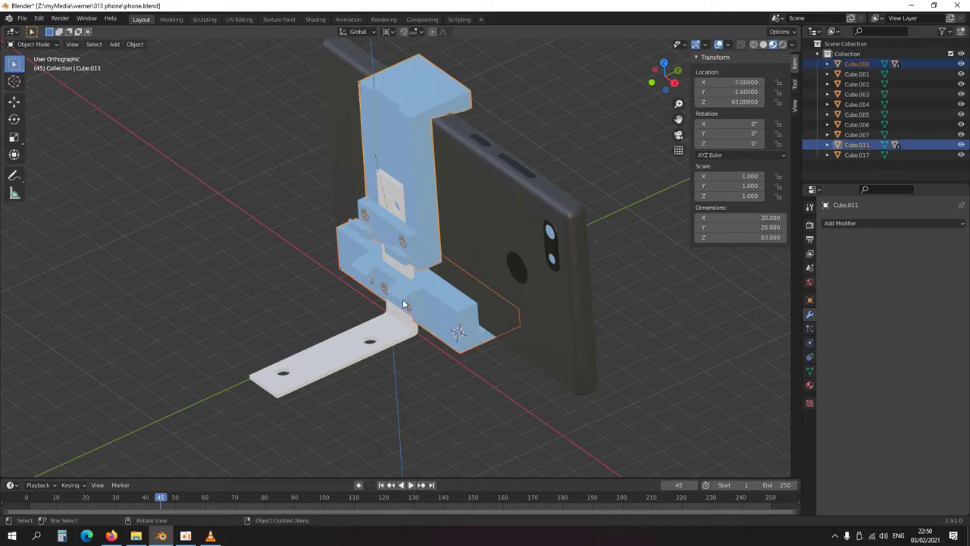
{"action": "scroll", "coordinate": [402, 296], "scroll_direction": "down", "scroll_amount": 2}
{"action": "scroll", "coordinate": [359, 310], "scroll_direction": "up", "scroll_amount": 2}
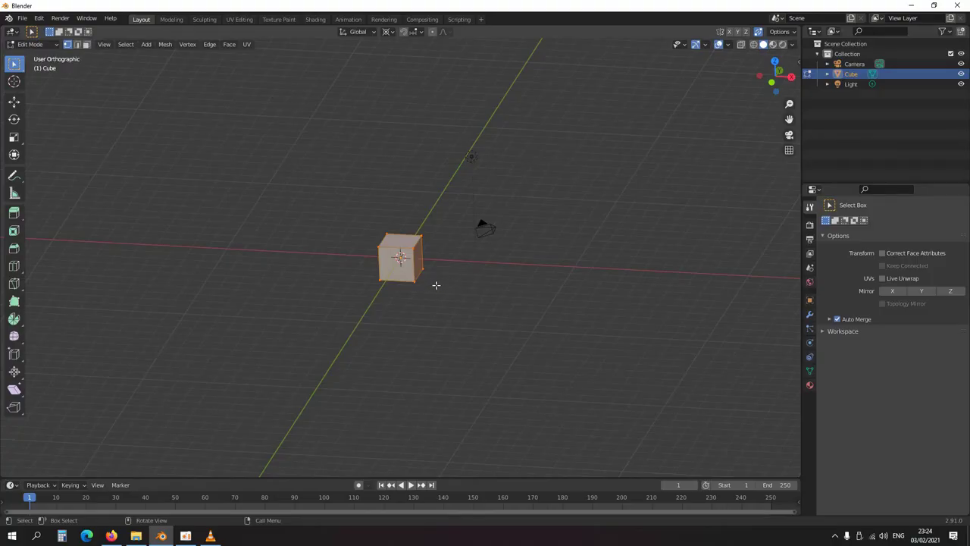
Step: Scale the default cube's mesh to 0 and, in front view, move the resulting point 5 m along X and 1 m up
{"action": "key", "text": "s"}
{"action": "key", "text": "0"}
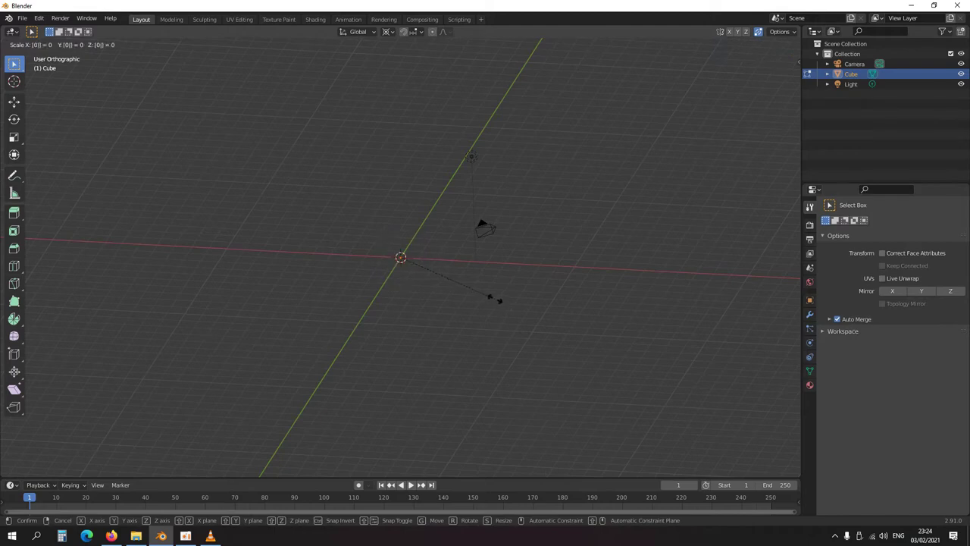
{"action": "key", "text": "Return"}
{"action": "middle_click_drag", "start_coordinate": [413, 326], "coordinate": [371, 275], "text": "alt"}
{"action": "scroll", "coordinate": [417, 268], "scroll_direction": "up", "scroll_amount": 3}
{"action": "key", "text": "g"}
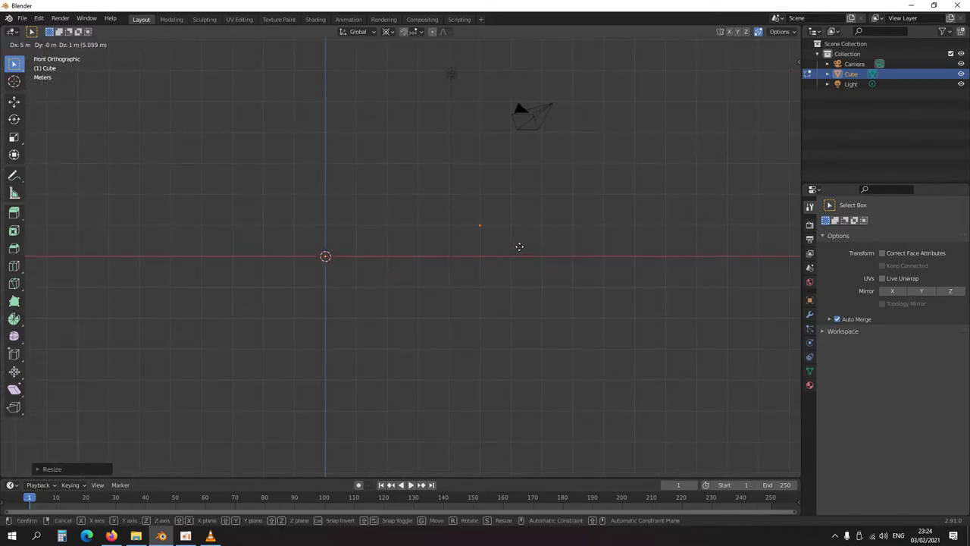
{"action": "left_click", "coordinate": [516, 246]}
Step: Extrude the point into a four-edge zigzag thread profile running downward and move the profile about 3 m farther along X
{"action": "key", "text": "e"}
{"action": "left_click", "coordinate": [567, 267], "text": "ctrl"}
{"action": "key", "text": "e"}
{"action": "left_click", "coordinate": [588, 277], "text": "ctrl"}
{"action": "key", "text": "e"}
{"action": "left_click", "coordinate": [520, 312], "text": "ctrl"}
{"action": "key", "text": "e"}
{"action": "left_click", "coordinate": [531, 324], "text": "ctrl"}
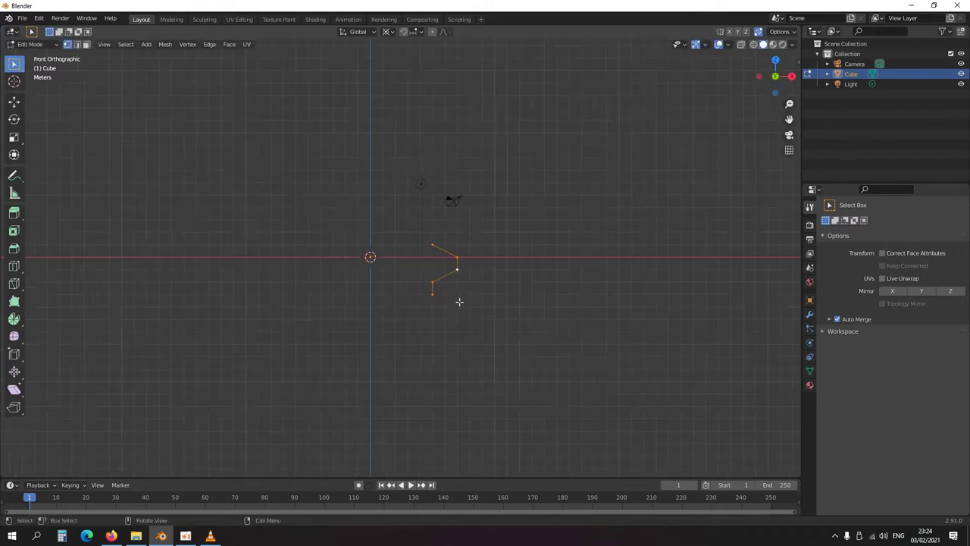
{"action": "key", "text": "g"}
{"action": "left_click", "coordinate": [494, 299]}
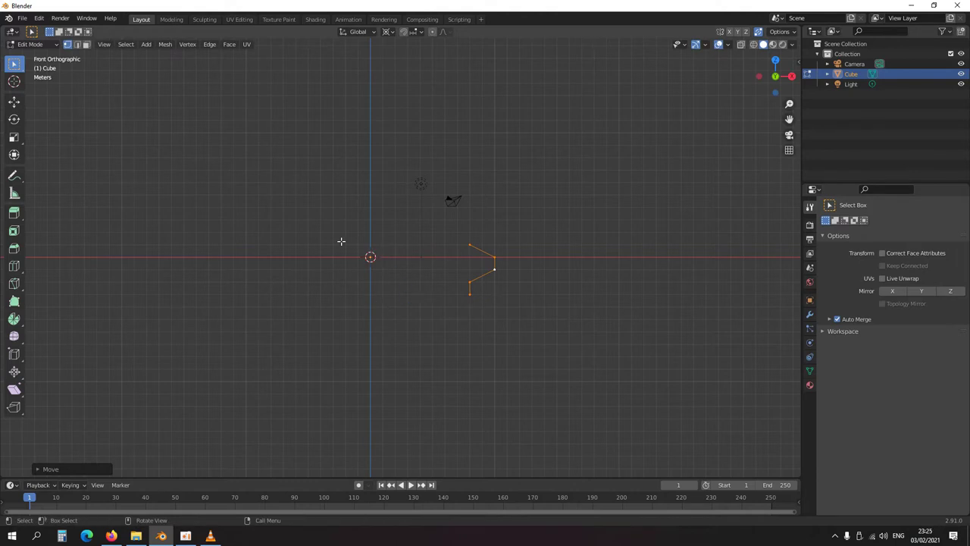
Step: Assign Shift Alt R as the shortcut for the Screw edge command
{"action": "left_click", "coordinate": [209, 45]}
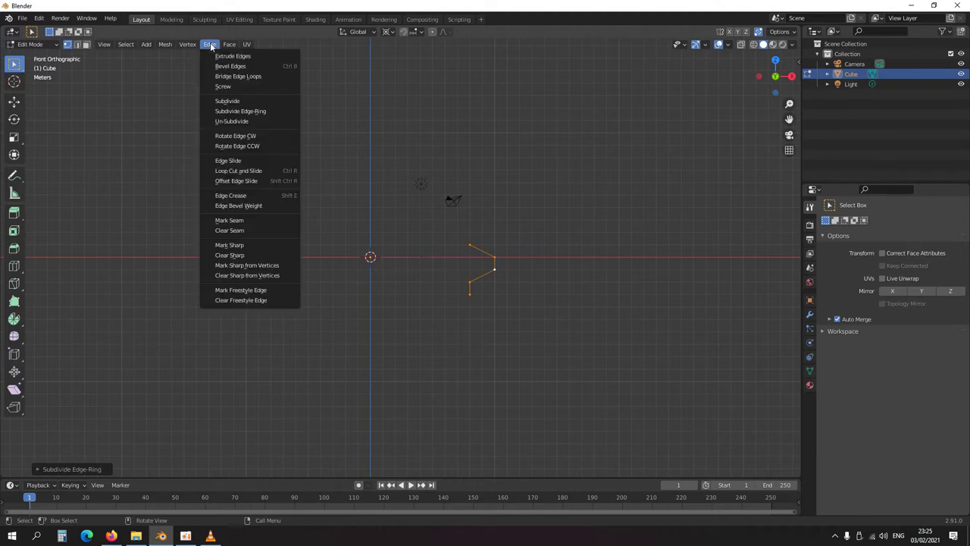
{"action": "right_click", "coordinate": [230, 86]}
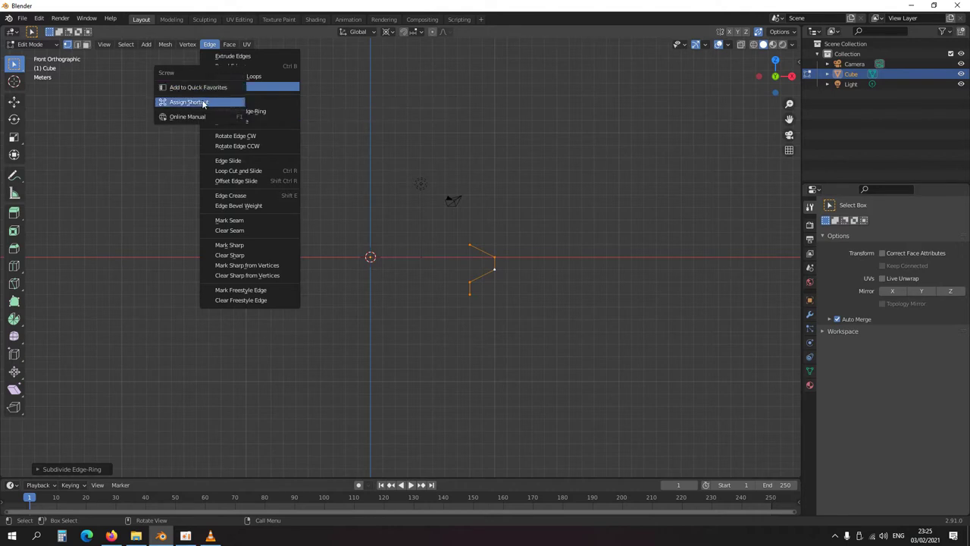
{"action": "left_click", "coordinate": [203, 102]}
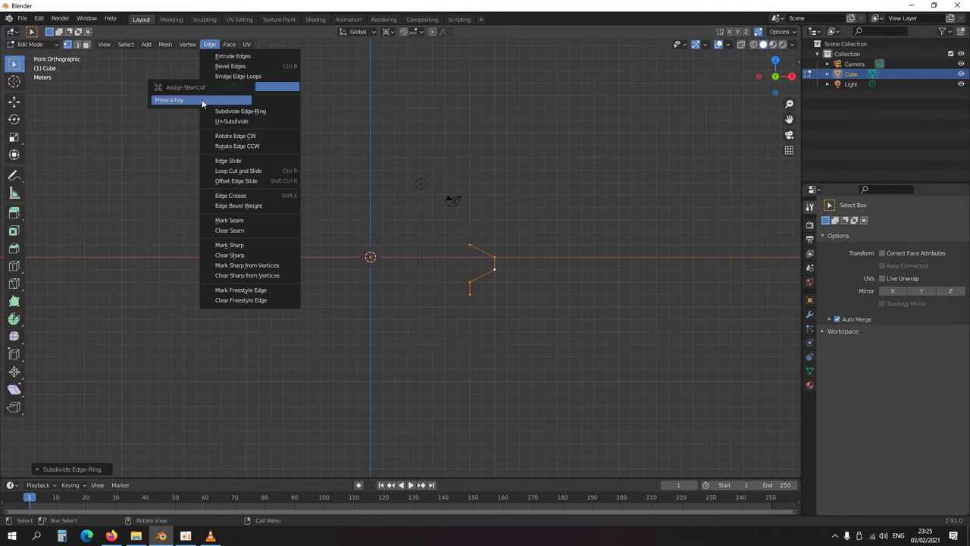
{"action": "key", "text": "shift+alt+r"}
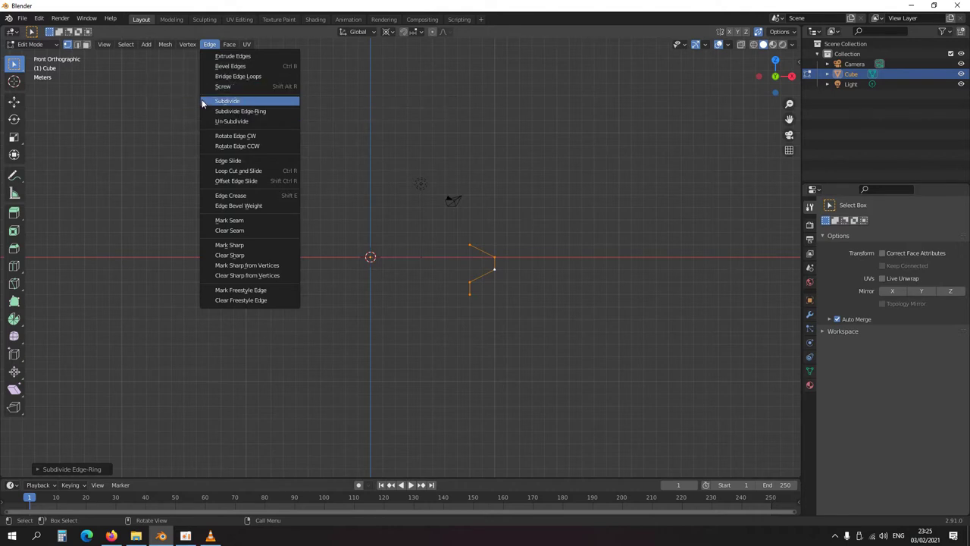
Step: Apply Screw to the thread profile to sweep it one turn around the vertical axis and inspect the thread
{"action": "middle_click_drag", "start_coordinate": [524, 241], "coordinate": [486, 221], "text": "shift"}
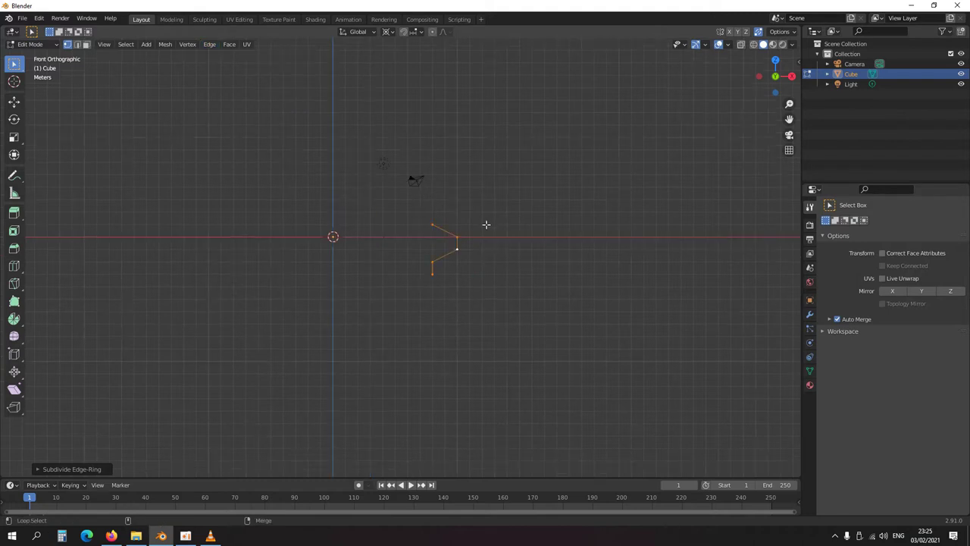
{"action": "key", "text": "shift+alt+r"}
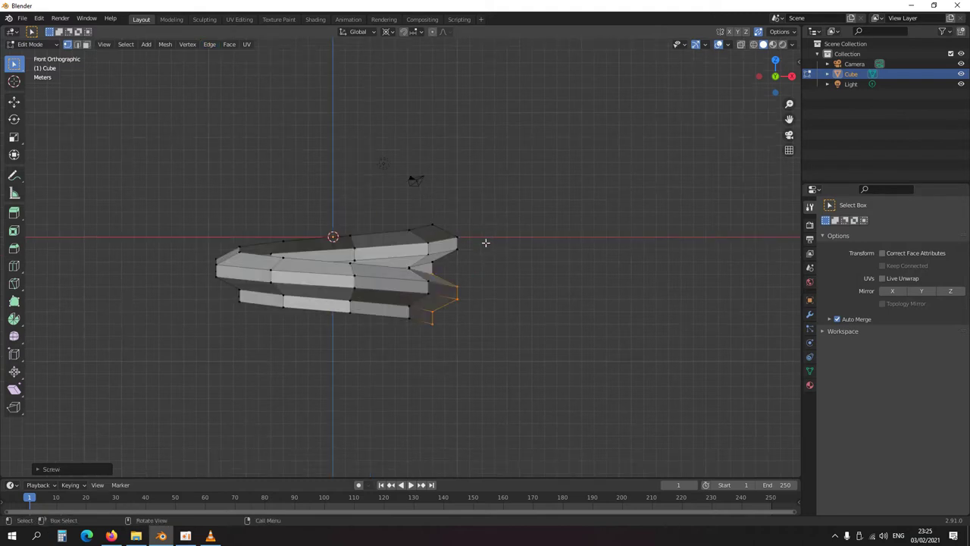
{"action": "scroll", "coordinate": [497, 273], "scroll_direction": "up", "scroll_amount": 4}
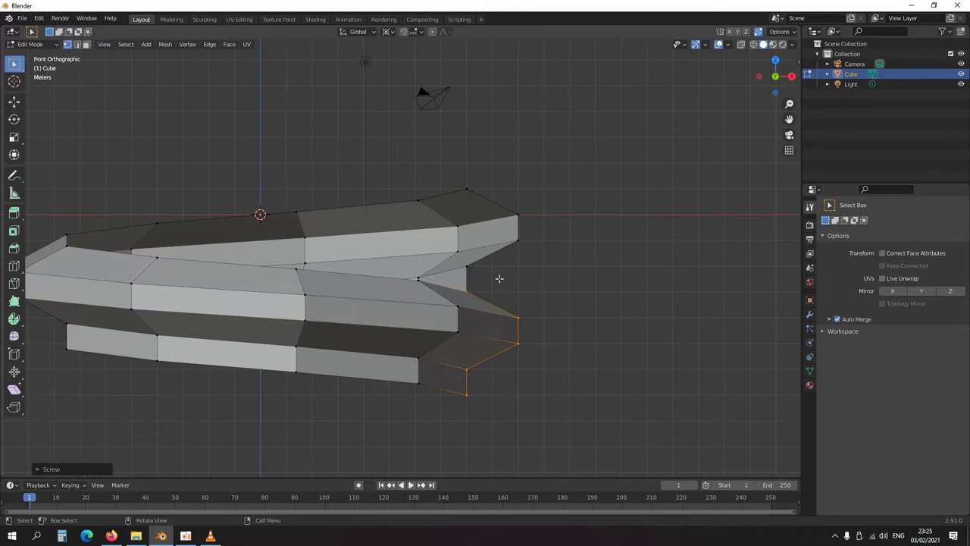
{"action": "scroll", "coordinate": [447, 266], "scroll_direction": "down", "scroll_amount": 2}
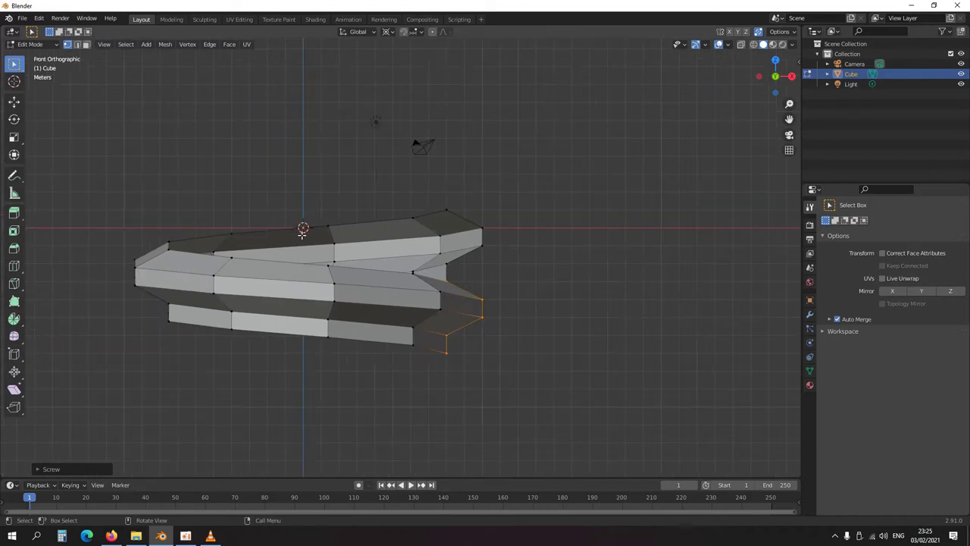
{"action": "scroll", "coordinate": [309, 166], "scroll_direction": "down", "scroll_amount": 4}
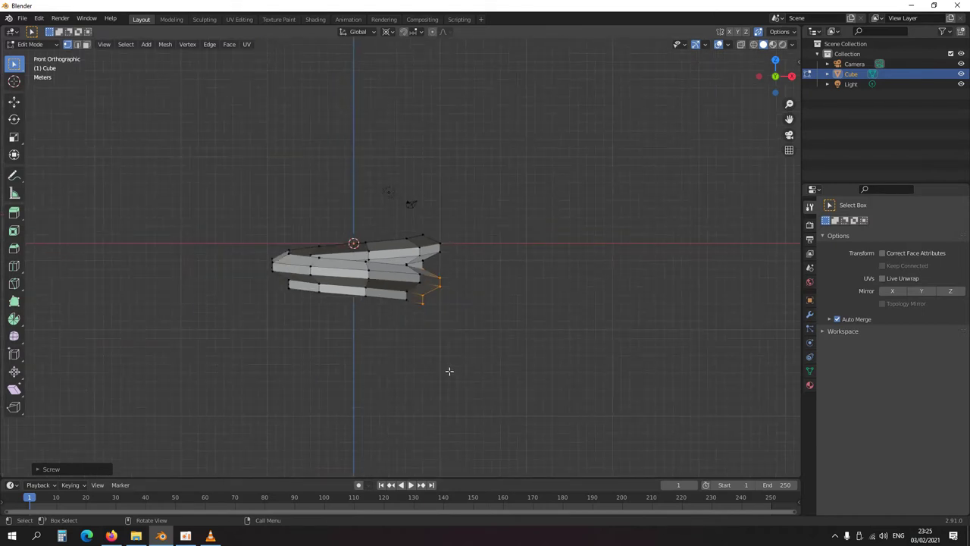
{"action": "scroll", "coordinate": [444, 365], "scroll_direction": "up", "scroll_amount": 8}
Step: Display the thread as wireframe and apply Screw again to the end profile to add a second turn
{"action": "key", "text": "shift+z"}
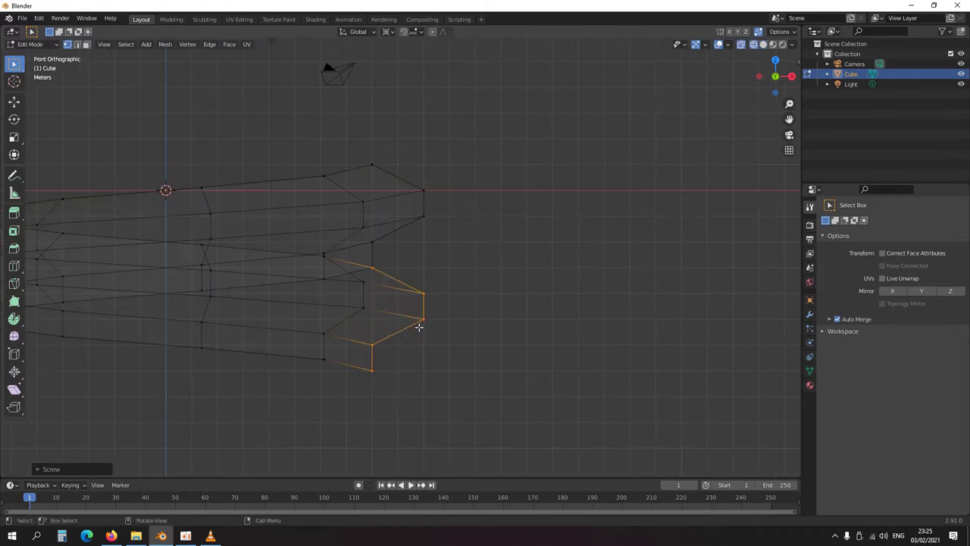
{"action": "key", "text": "g"}
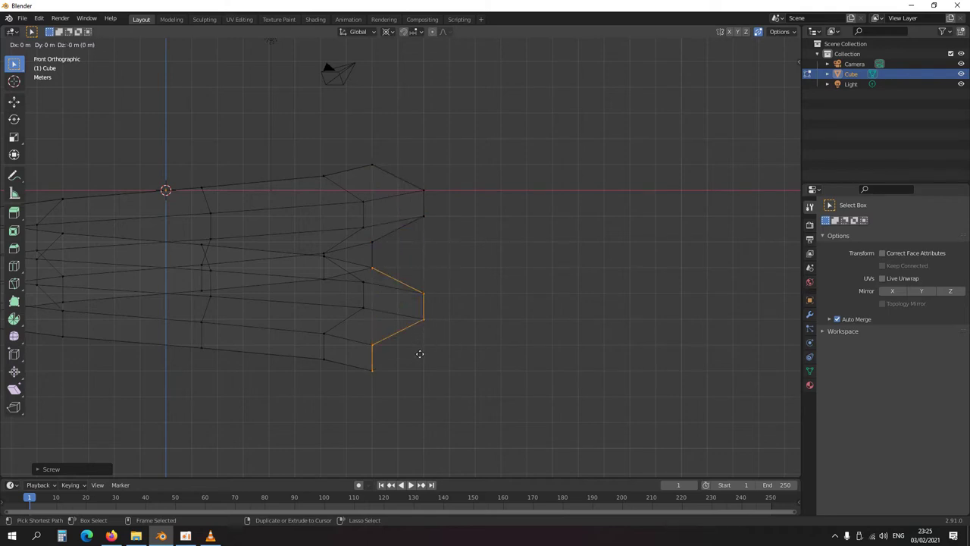
{"action": "left_click", "coordinate": [425, 347]}
{"action": "scroll", "coordinate": [427, 343], "scroll_direction": "down", "scroll_amount": 5}
{"action": "middle_click_drag", "start_coordinate": [427, 336], "coordinate": [424, 302], "text": "shift"}
{"action": "key", "text": "alt+e"}
{"action": "left_click", "coordinate": [424, 305]}
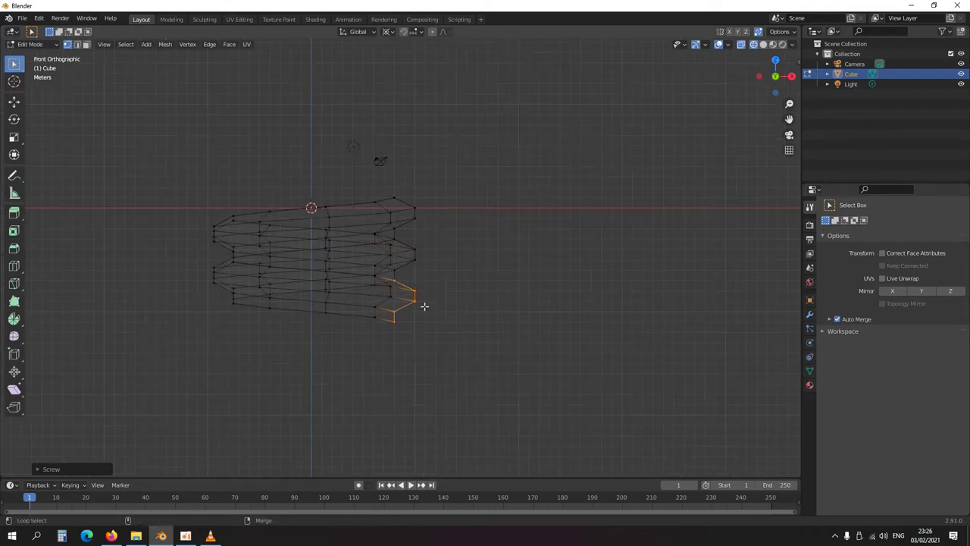
Step: Undo the second Screw turn and set the remaining Screw sweep to 24 steps
{"action": "left_click", "coordinate": [44, 469]}
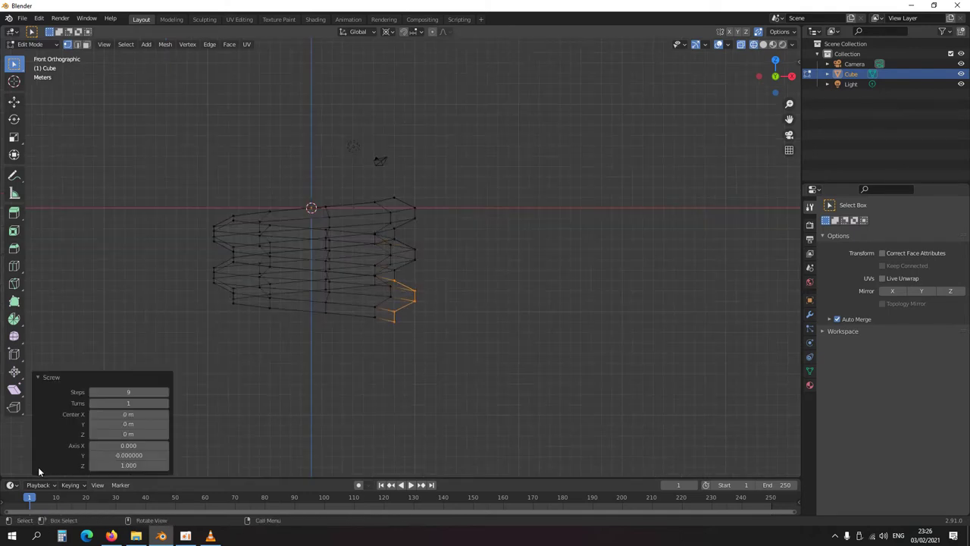
{"action": "key", "text": "ctrl+z"}
{"action": "left_click", "coordinate": [127, 391]}
{"action": "type", "text": "24"}
{"action": "key", "text": "Return"}
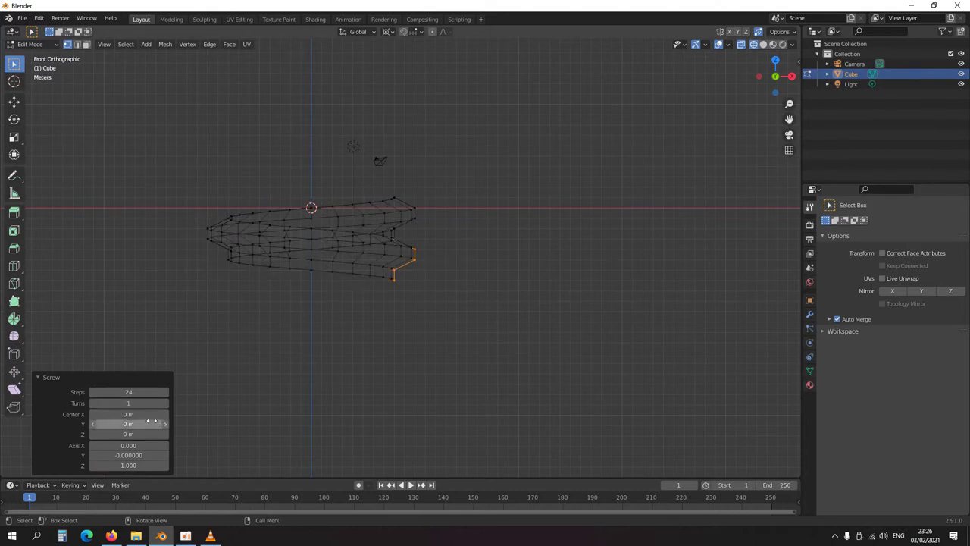
Step: Set the number of turns of the Screw sweep to 5
{"action": "left_click", "coordinate": [131, 404]}
{"action": "type", "text": "4"}
{"action": "key", "text": "Return"}
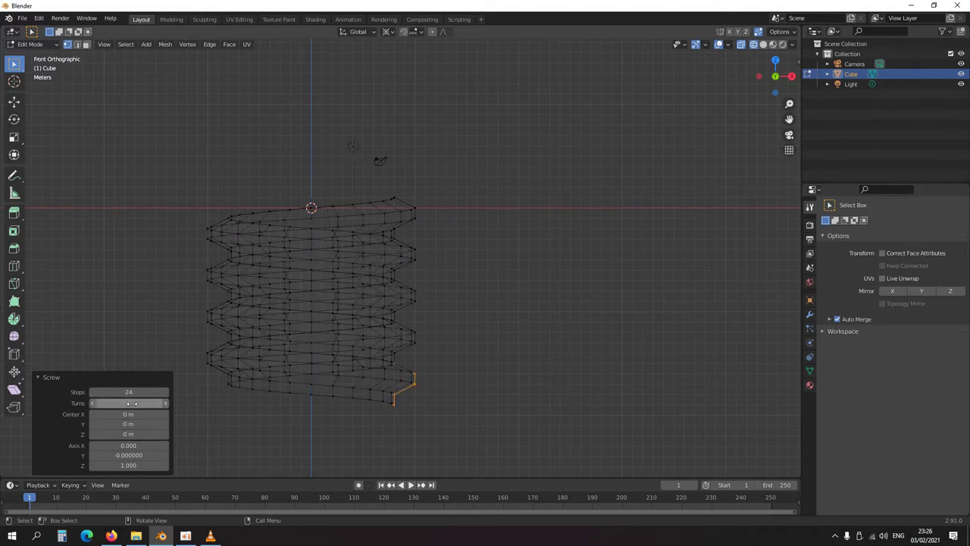
{"action": "left_click", "coordinate": [131, 403]}
{"action": "type", "text": "5"}
{"action": "key", "text": "Return"}
Step: Display the thread in solid shading and inspect it in Object Mode from an angled view and the front
{"action": "scroll", "coordinate": [413, 303], "scroll_direction": "down", "scroll_amount": 4}
{"action": "key", "text": "shift+z"}
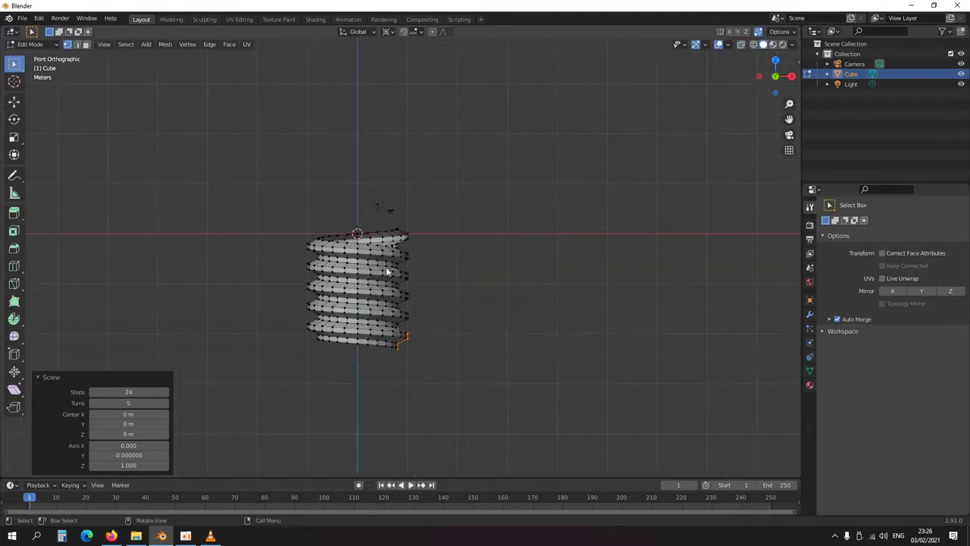
{"action": "key", "text": "Tab"}
{"action": "middle_click_drag", "start_coordinate": [391, 346], "coordinate": [419, 368]}
{"action": "key", "text": "KP_1"}
{"action": "scroll", "coordinate": [439, 291], "scroll_direction": "down", "scroll_amount": 4}
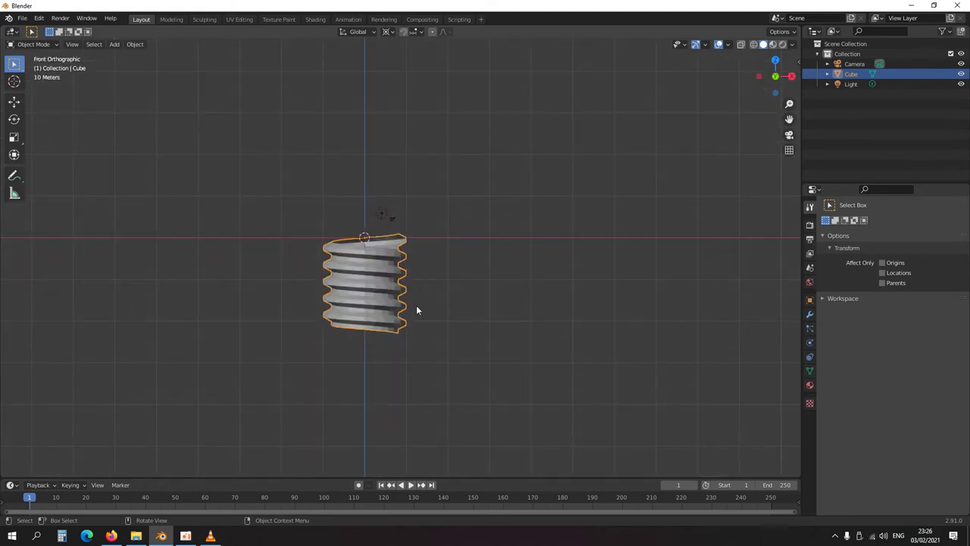
Step: Collapse the thread mesh in Edit Mode into a single point by scaling it to 0
{"action": "key", "text": "Tab"}
{"action": "type", "text": "s0"}
{"action": "key", "text": "Return"}
{"action": "scroll", "coordinate": [353, 294], "scroll_direction": "up", "scroll_amount": 2}
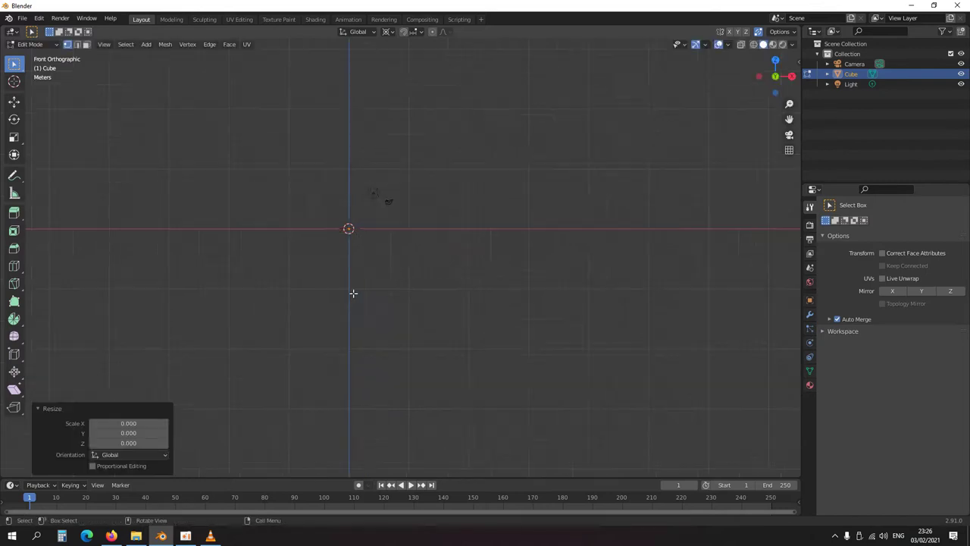
{"action": "scroll", "coordinate": [349, 281], "scroll_direction": "up", "scroll_amount": 1}
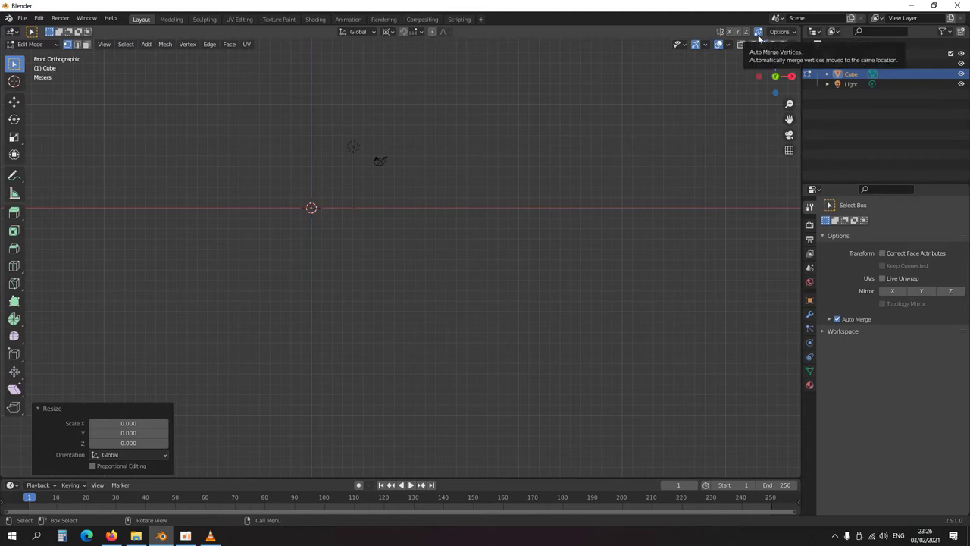
{"action": "middle_click_drag", "start_coordinate": [342, 217], "coordinate": [374, 286], "text": "shift"}
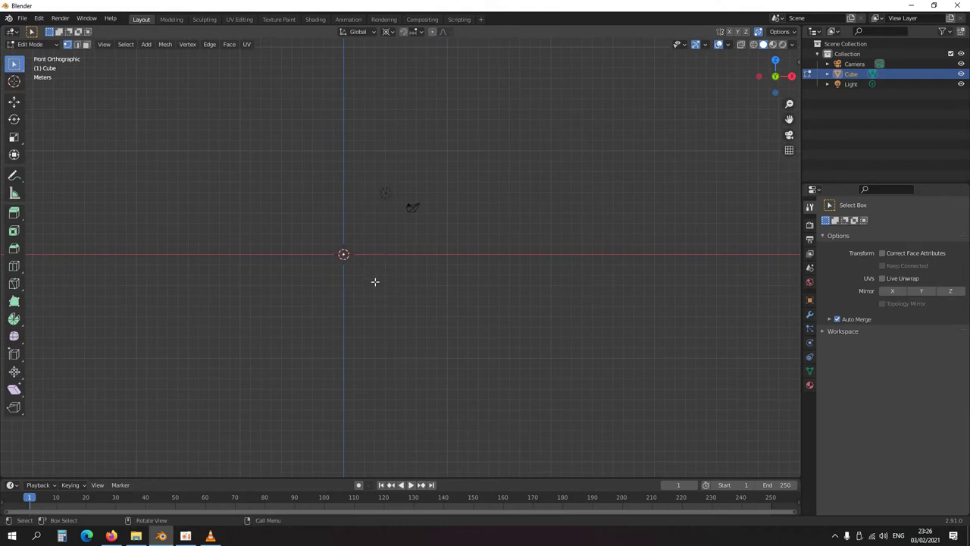
Step: Move the merged point 2 m straight up along Z
{"action": "scroll", "coordinate": [340, 301], "scroll_direction": "up", "scroll_amount": 3}
{"action": "key", "text": "g"}
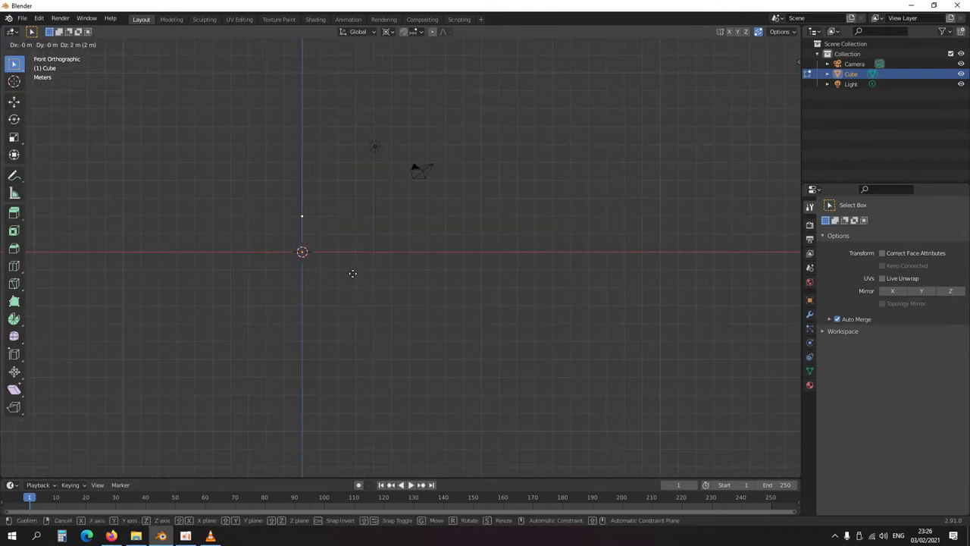
{"action": "left_click", "coordinate": [353, 267]}
{"action": "scroll", "coordinate": [356, 261], "scroll_direction": "down", "scroll_amount": 4}
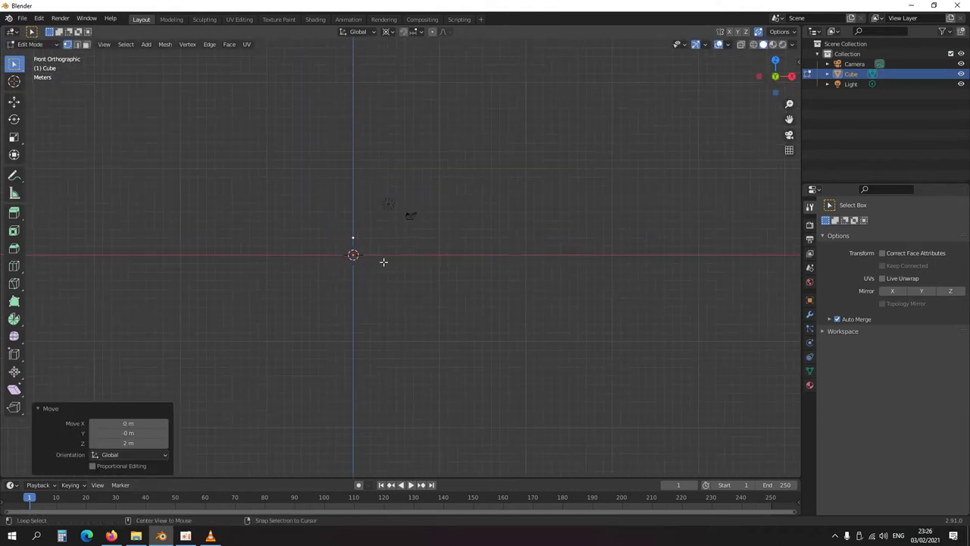
Step: Spin the point around the origin into a half circle using two 90° sweeps of 4 steps each
{"action": "key", "text": "alt+r"}
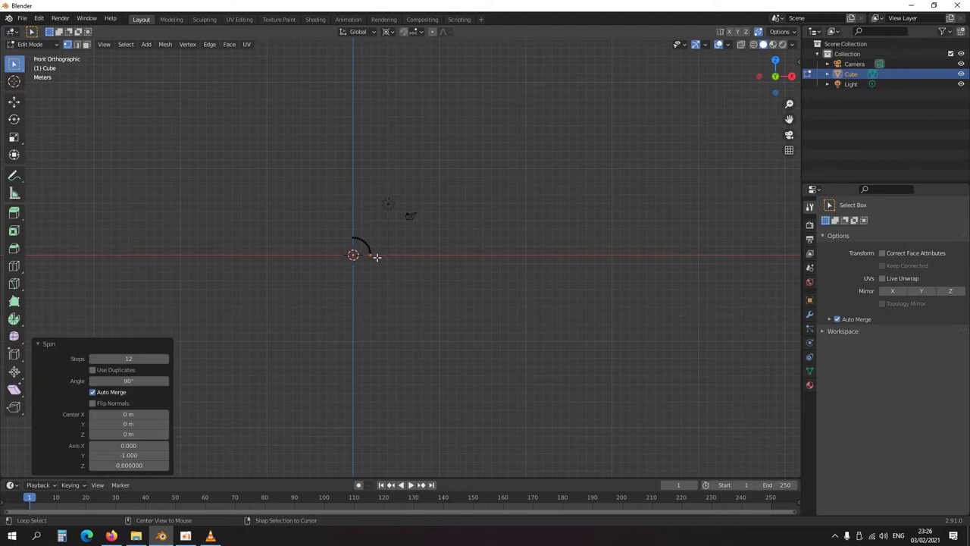
{"action": "left_click", "coordinate": [127, 358]}
{"action": "type", "text": "4"}
{"action": "key", "text": "Return"}
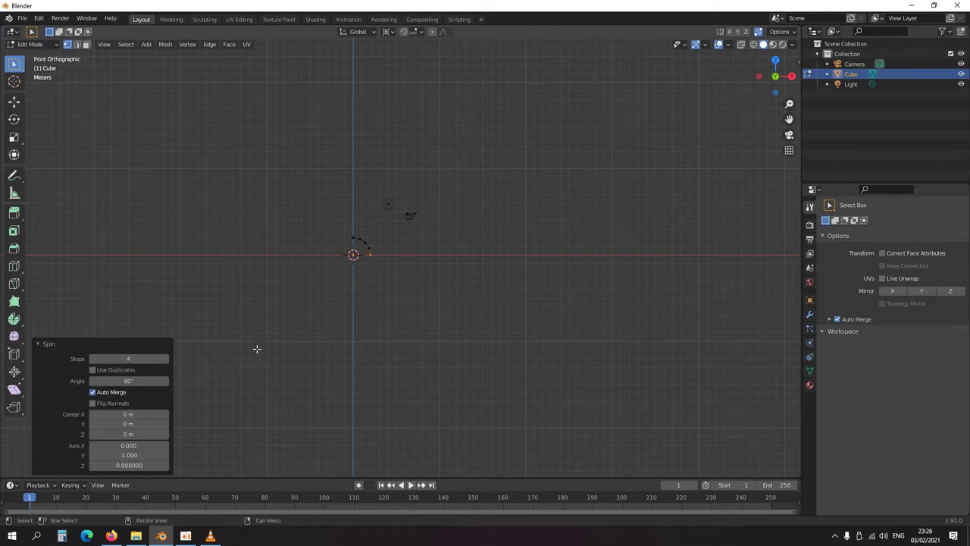
{"action": "scroll", "coordinate": [296, 323], "scroll_direction": "up", "scroll_amount": 5}
{"action": "scroll", "coordinate": [334, 305], "scroll_direction": "down", "scroll_amount": 3}
Step: Extrude the half circle's lower end about 5 m straight down and select the whole profile
{"action": "key", "text": "e"}
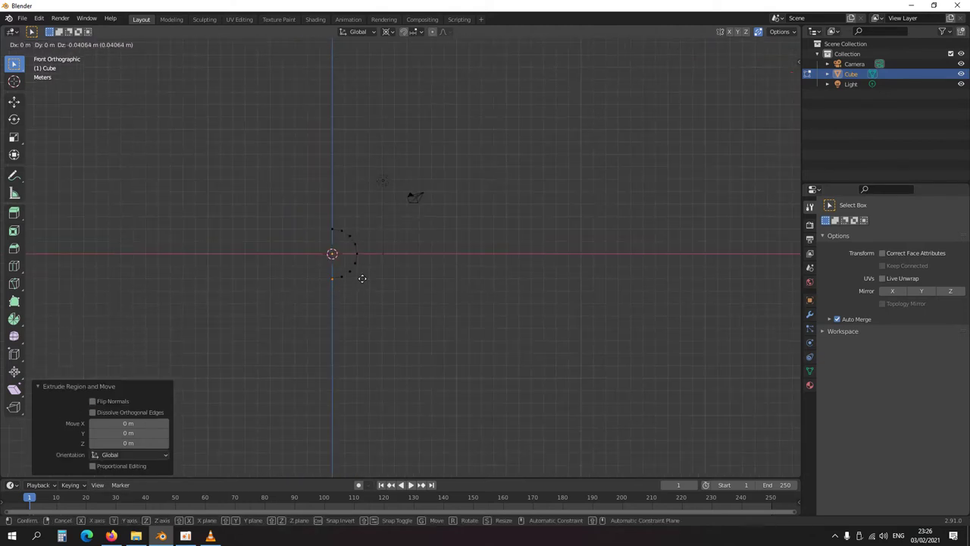
{"action": "left_click", "coordinate": [362, 324]}
{"action": "key", "text": "ctrl+KP_Add"}
{"action": "scroll", "coordinate": [375, 315], "scroll_direction": "down", "scroll_amount": 3}
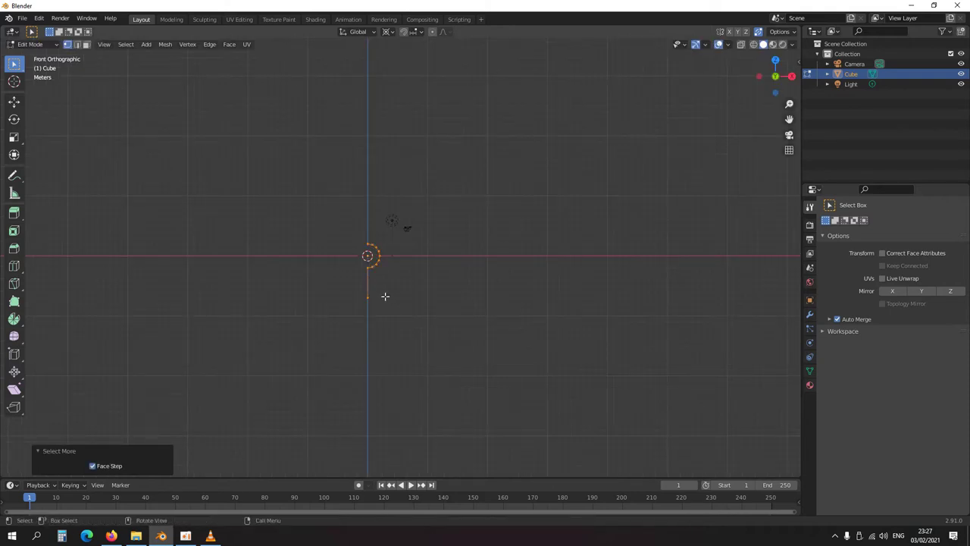
Step: Duplicate the profile 20 m along X and sweep the copy with Screw using 24 steps and 5 turns
{"action": "key", "text": "shift+d"}
{"action": "key", "text": "x"}
{"action": "left_click", "coordinate": [504, 297]}
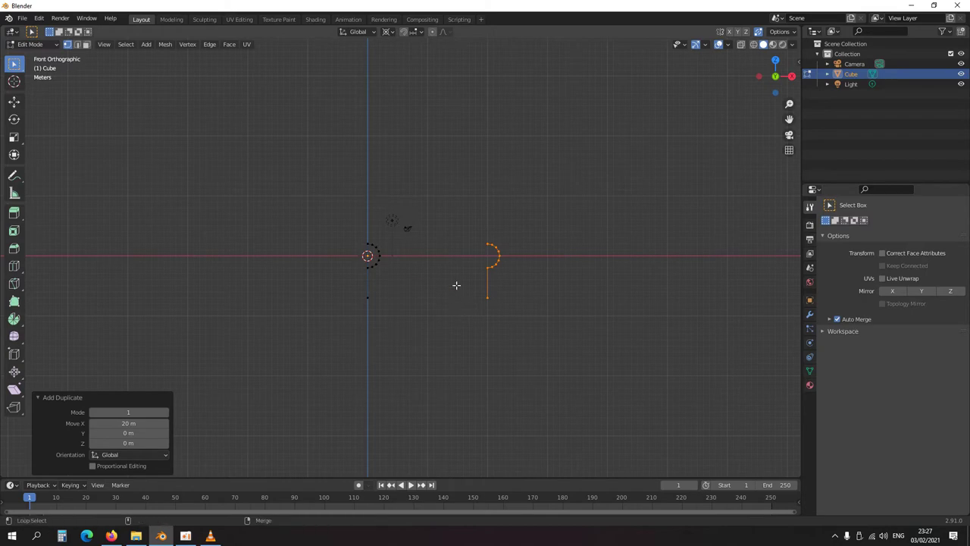
{"action": "key", "text": "alt+e"}
{"action": "left_click", "coordinate": [502, 315]}
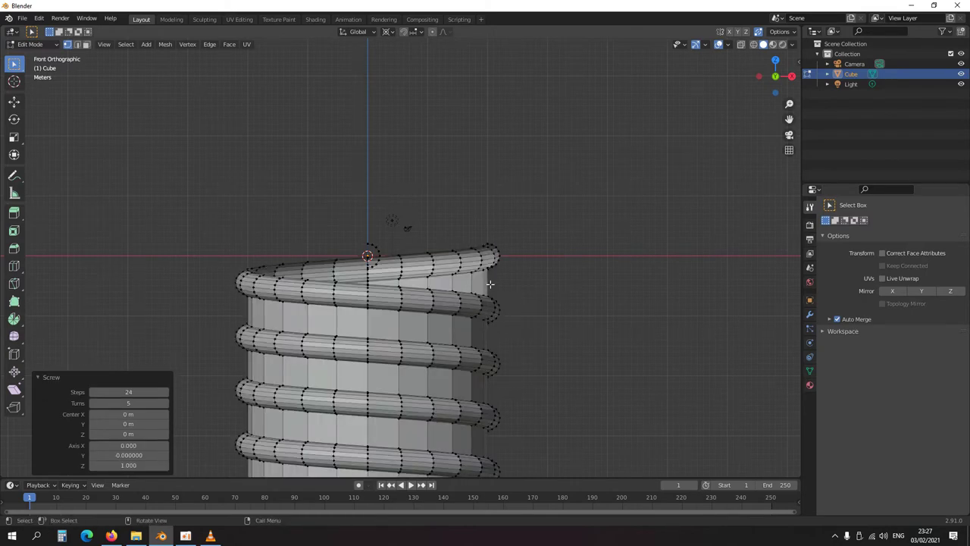
Step: Delete the straight wall faces between the swept coils
{"action": "key", "text": "a"}
{"action": "scroll", "coordinate": [461, 292], "scroll_direction": "down", "scroll_amount": 4}
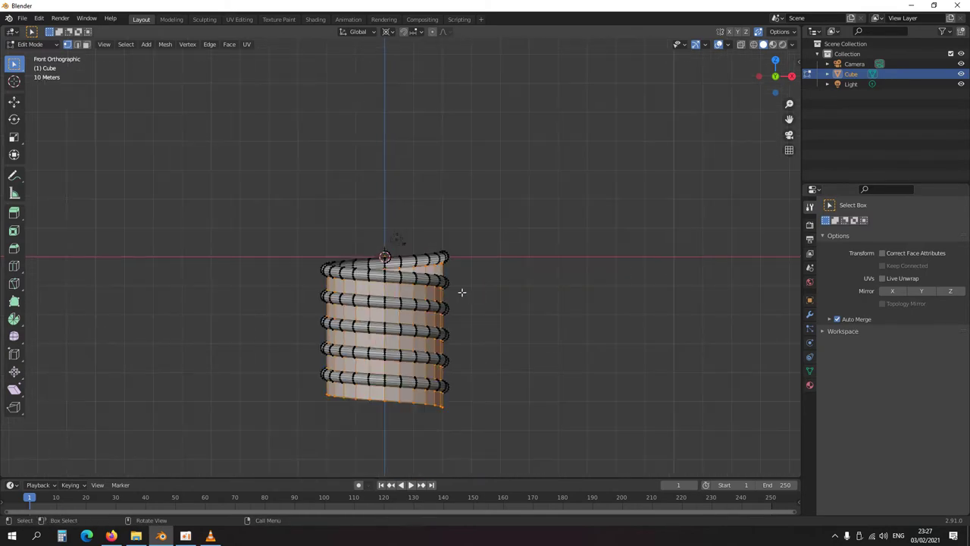
{"action": "key", "text": "x"}
{"action": "left_click", "coordinate": [455, 316]}
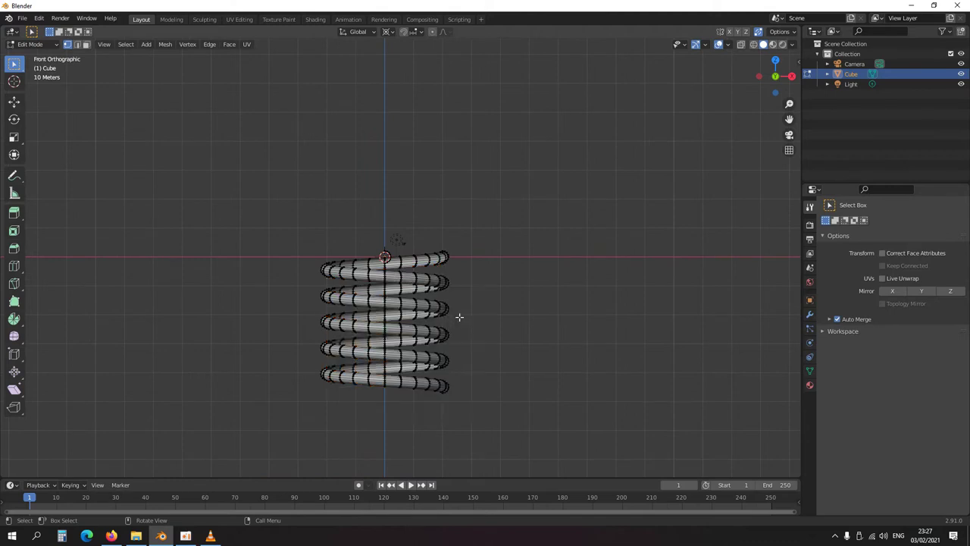
Step: Select the original half-circle profile in wireframe, mirror it along X and move it 20 m along X to the coil's start
{"action": "scroll", "coordinate": [404, 302], "scroll_direction": "up", "scroll_amount": 3}
{"action": "scroll", "coordinate": [404, 301], "scroll_direction": "up", "scroll_amount": 2}
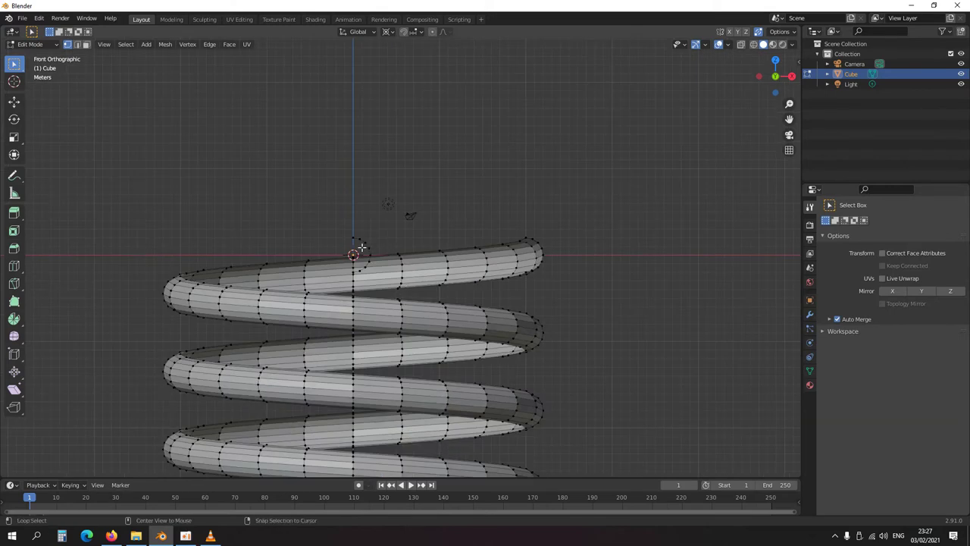
{"action": "key", "text": "shift+z"}
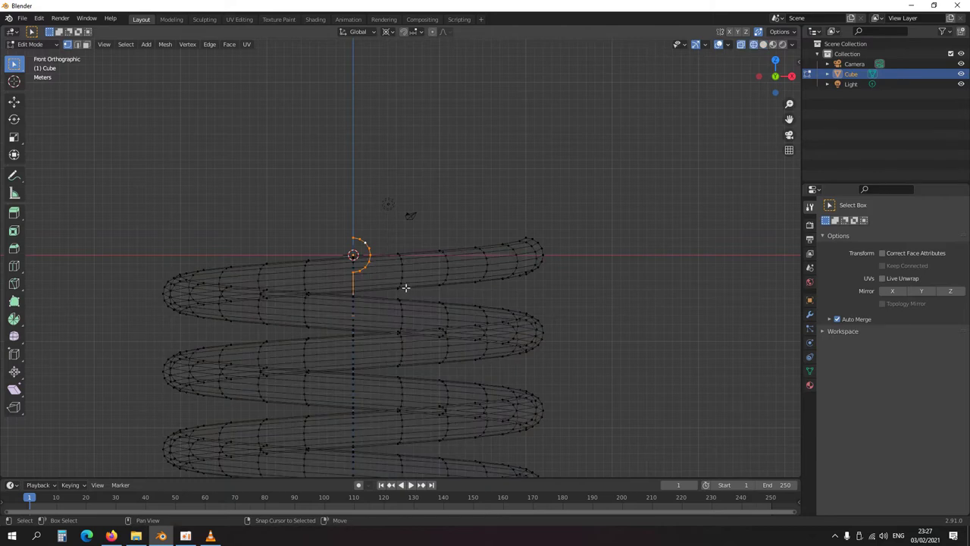
{"action": "key", "text": "ctrl+m"}
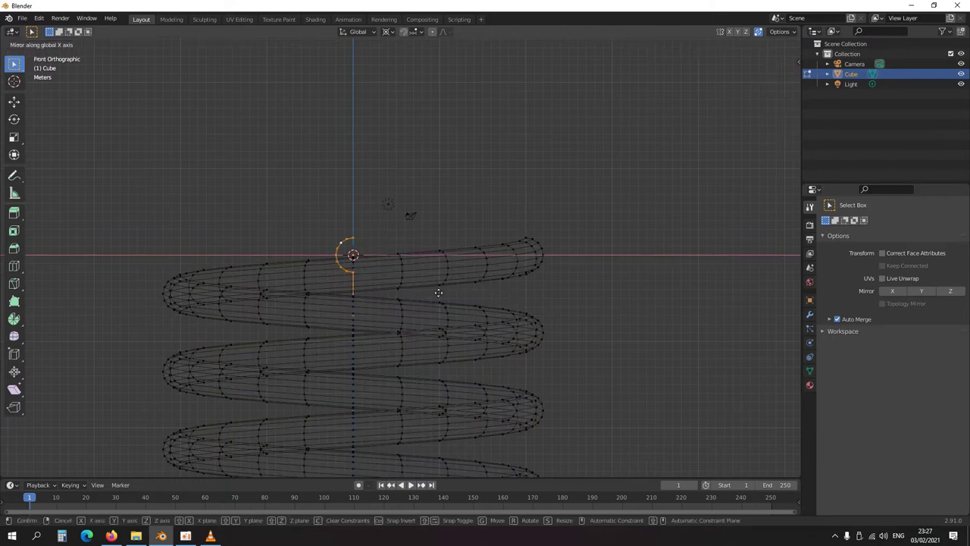
{"action": "left_click", "coordinate": [436, 290]}
{"action": "key", "text": "g"}
{"action": "key", "text": "x"}
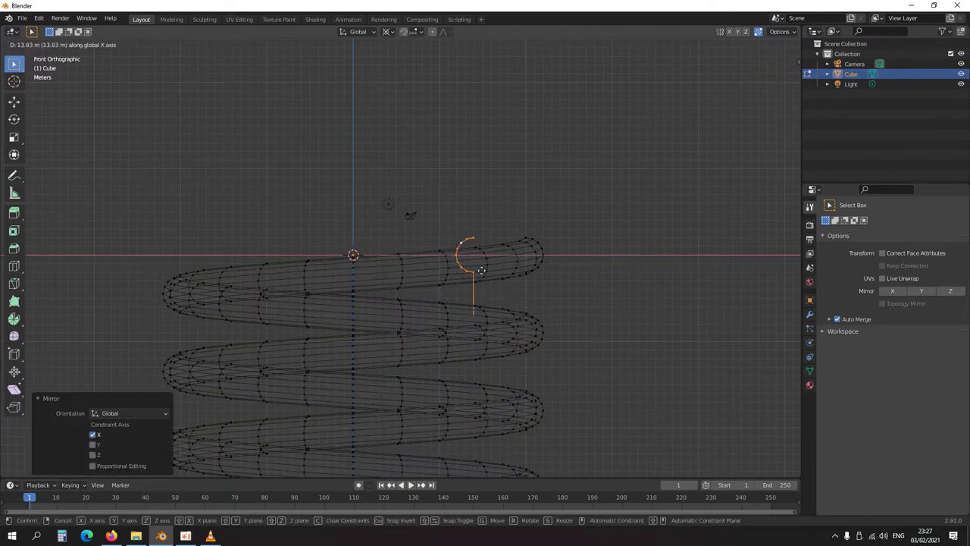
{"action": "left_click", "coordinate": [529, 290]}
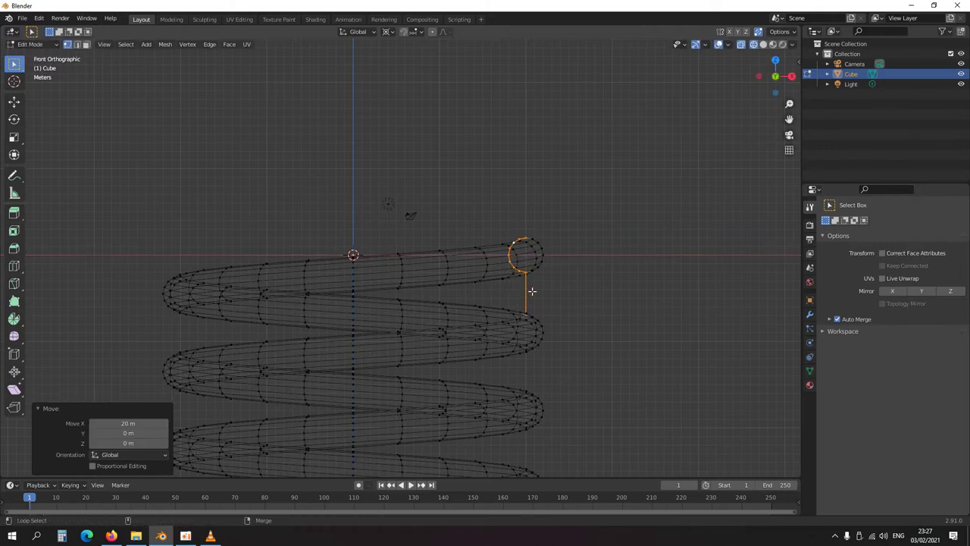
Step: Sweep the mirrored profile with Screw using 24 steps and 5 turns and delete its straight wall faces
{"action": "key", "text": "alt+s"}
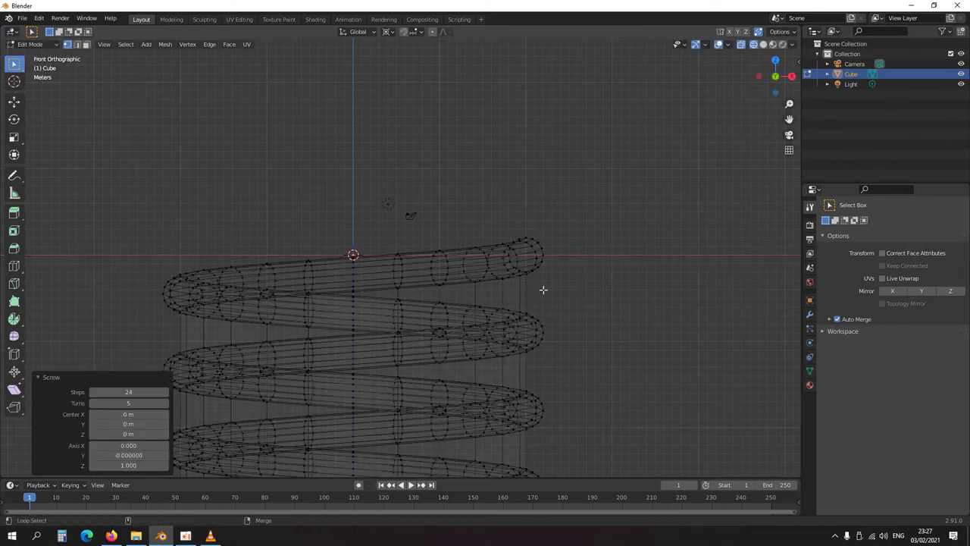
{"action": "scroll", "coordinate": [534, 291], "scroll_direction": "down", "scroll_amount": 5}
{"action": "left_click", "coordinate": [450, 274], "text": "ctrl+alt"}
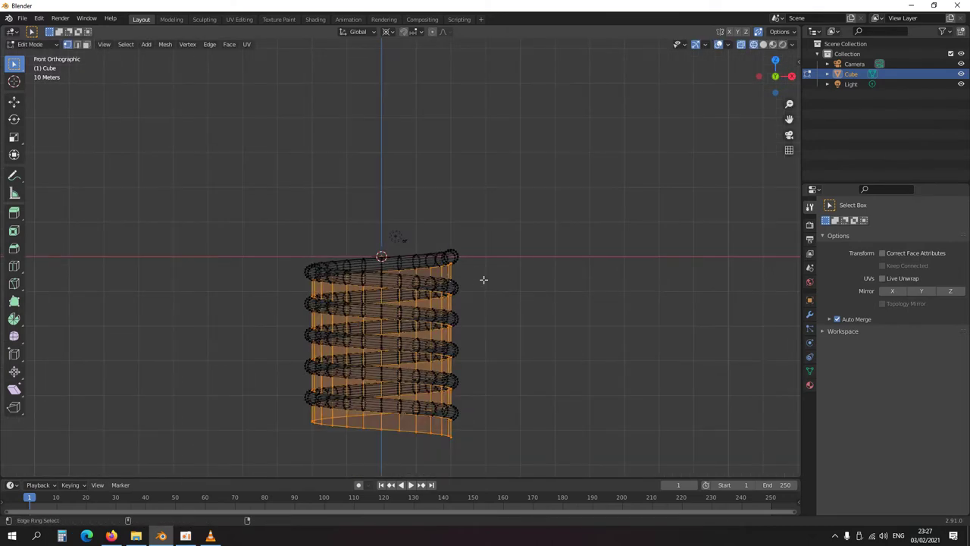
{"action": "key", "text": "x"}
{"action": "left_click", "coordinate": [486, 278]}
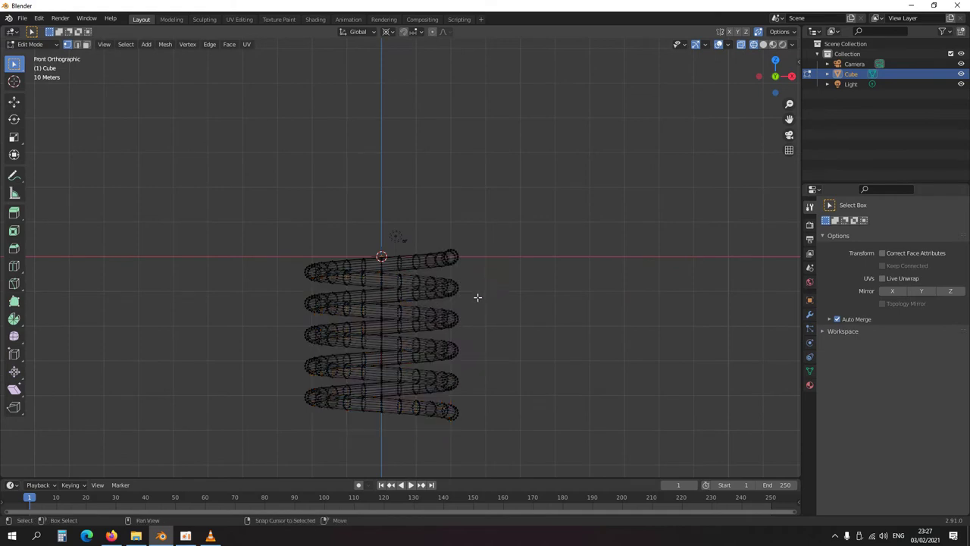
Step: Select a loop on the coil's outer half and grow the selection repeatedly to check how far it is connected
{"action": "middle_click_drag", "start_coordinate": [437, 280], "coordinate": [425, 303]}
{"action": "scroll", "coordinate": [413, 315], "scroll_direction": "up", "scroll_amount": 4}
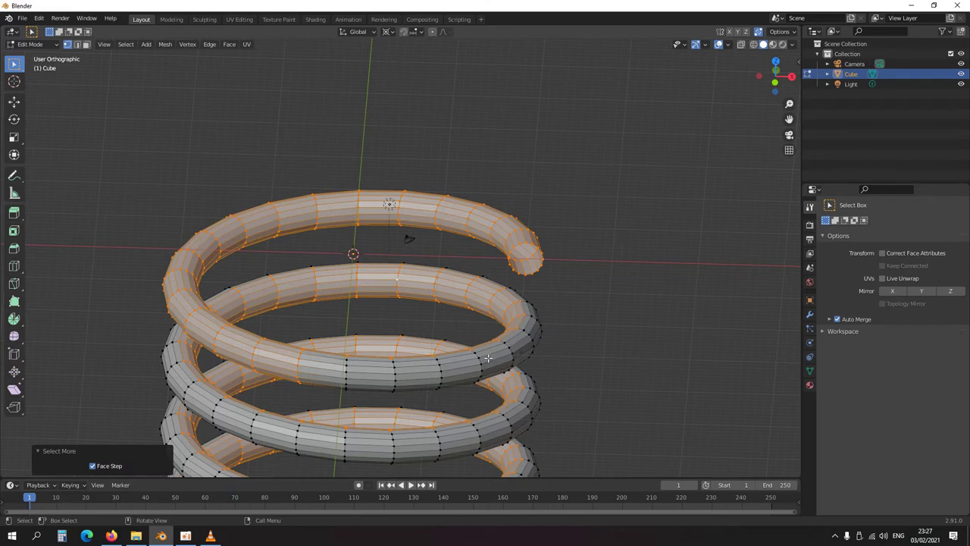
{"action": "left_click", "coordinate": [486, 359], "text": "alt"}
{"action": "key", "text": "ctrl+KP_Add"}
{"action": "key", "text": "ctrl+KP_Add"}
{"action": "key", "text": "ctrl+KP_Add"}
{"action": "key", "text": "ctrl+KP_Add"}
{"action": "key", "text": "ctrl+KP_Add"}
{"action": "key", "text": "ctrl+KP_Add"}
{"action": "key", "text": "ctrl+KP_Add"}
{"action": "key", "text": "ctrl+KP_Add"}
{"action": "key", "text": "ctrl+KP_Add"}
{"action": "key", "text": "ctrl+KP_Add"}
{"action": "key", "text": "ctrl+KP_Add"}
{"action": "key", "text": "ctrl+KP_Add"}
{"action": "key", "text": "ctrl+KP_Add"}
{"action": "key", "text": "ctrl+KP_Add"}
{"action": "key", "text": "ctrl+KP_Add"}
{"action": "key", "text": "ctrl+KP_Add"}
{"action": "key", "text": "ctrl+KP_Add"}
{"action": "key", "text": "ctrl+KP_Add"}
{"action": "key", "text": "ctrl+KP_Add"}
{"action": "key", "text": "ctrl+KP_Add"}
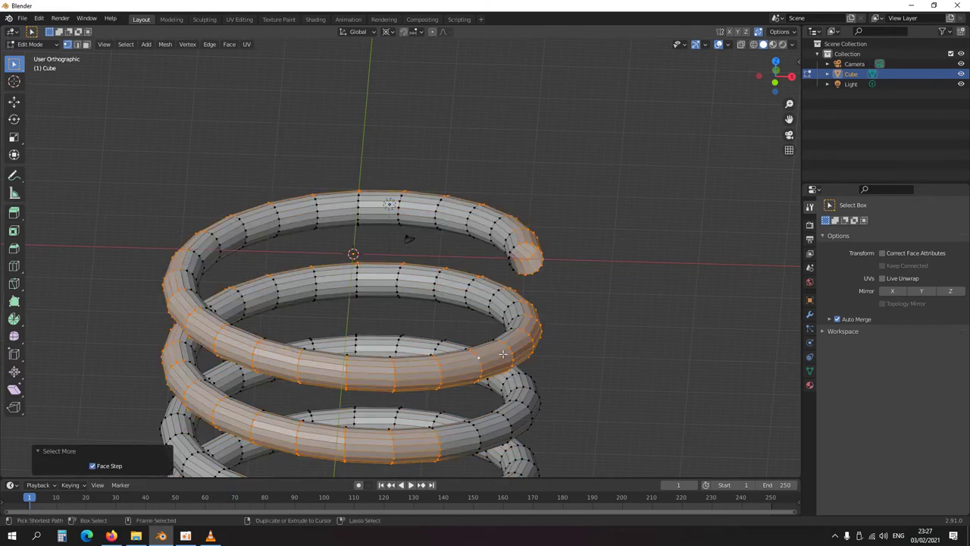
Step: Select the whole coil, move it by 0 to auto-merge the overlapping vertices, and recalculate its normals
{"action": "key", "text": "a"}
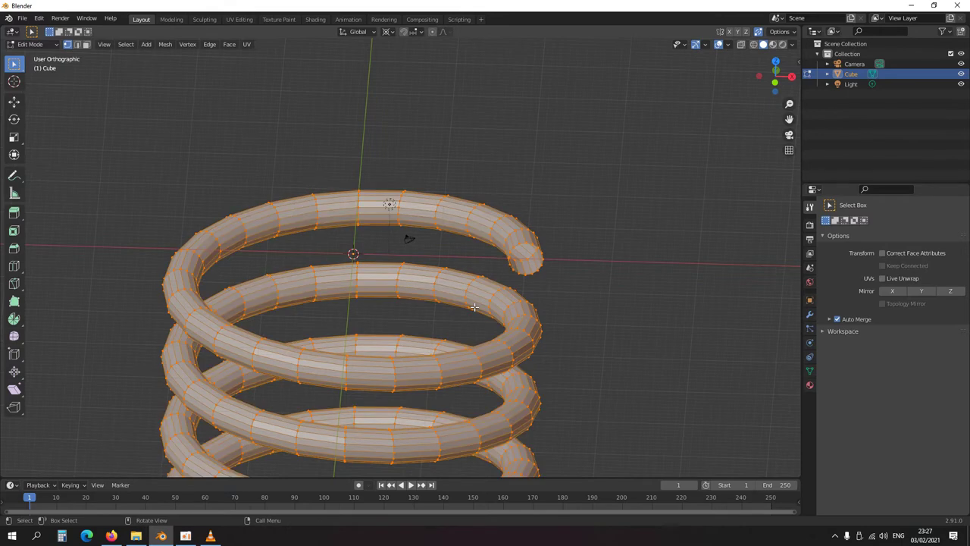
{"action": "type", "text": "g0"}
{"action": "key", "text": "Return"}
{"action": "middle_click_drag", "start_coordinate": [435, 374], "coordinate": [380, 319]}
{"action": "scroll", "coordinate": [419, 324], "scroll_direction": "down", "scroll_amount": 4}
{"action": "scroll", "coordinate": [403, 275], "scroll_direction": "up", "scroll_amount": 4}
{"action": "key", "text": "shift+n"}
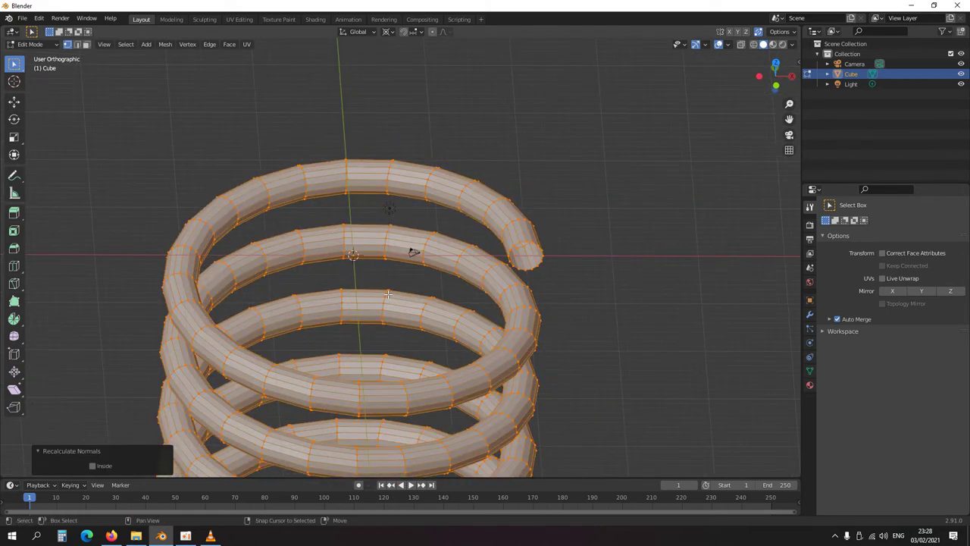
{"action": "scroll", "coordinate": [388, 306], "scroll_direction": "down", "scroll_amount": 3}
{"action": "scroll", "coordinate": [395, 369], "scroll_direction": "down", "scroll_amount": 3}
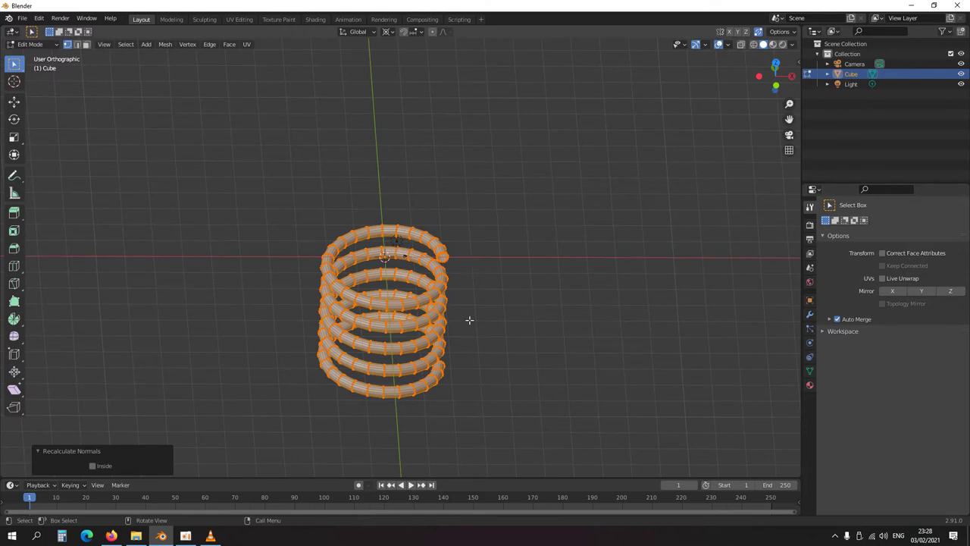
Step: Undo the coil back to the single half-circle profile with its straight tail at the origin, viewed from the front
{"action": "key", "text": "KP_1"}
{"action": "scroll", "coordinate": [481, 318], "scroll_direction": "up", "scroll_amount": 4}
{"action": "key", "text": "alt+z"}
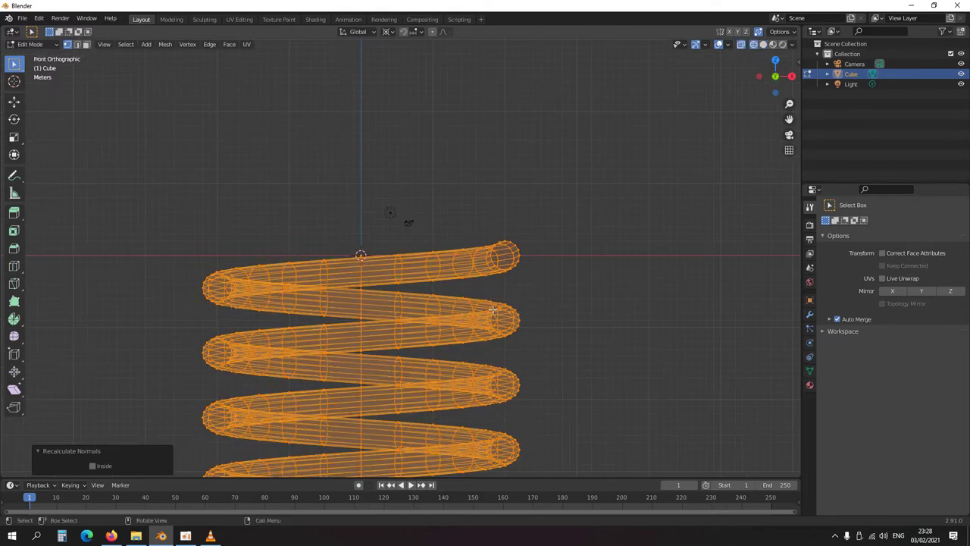
{"action": "key", "text": "ctrl+z"}
{"action": "key", "text": "ctrl+z"}
{"action": "key", "text": "ctrl+z"}
{"action": "key", "text": "ctrl+z"}
{"action": "key", "text": "ctrl+z"}
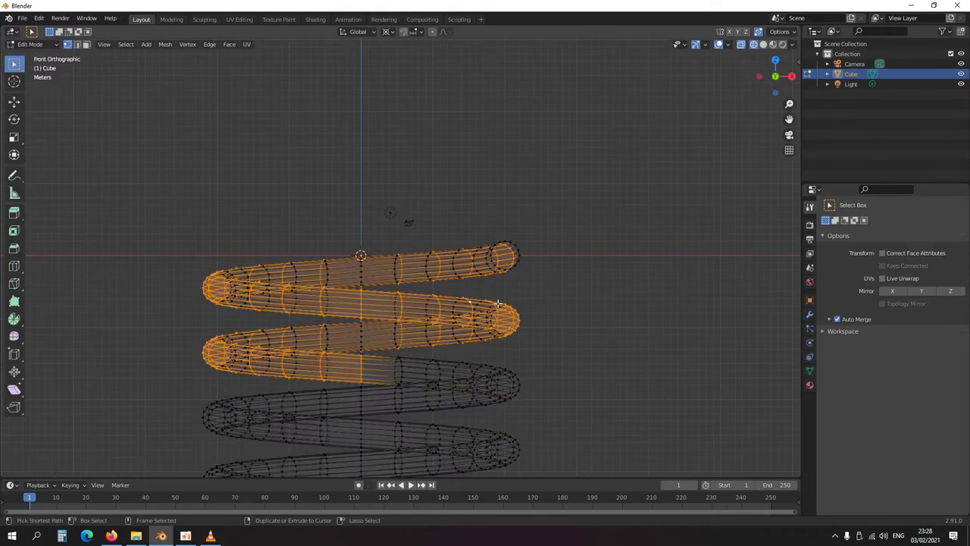
{"action": "key", "text": "ctrl+z"}
{"action": "key", "text": "ctrl+z"}
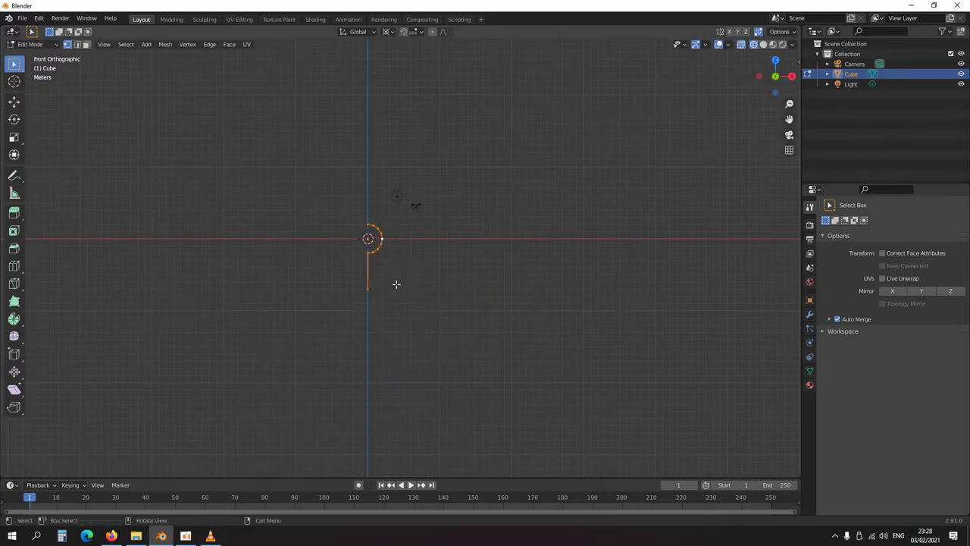
Step: Move the lower end vertex of the profile's straight tail 1 m along negative X so the tail slants inward
{"action": "left_click_drag", "start_coordinate": [386, 302], "coordinate": [361, 279]}
{"action": "scroll", "coordinate": [385, 308], "scroll_direction": "up", "scroll_amount": 3}
{"action": "scroll", "coordinate": [385, 308], "scroll_direction": "up", "scroll_amount": 2}
{"action": "middle_click_drag", "start_coordinate": [377, 299], "coordinate": [424, 290], "text": "shift"}
{"action": "key", "text": "g"}
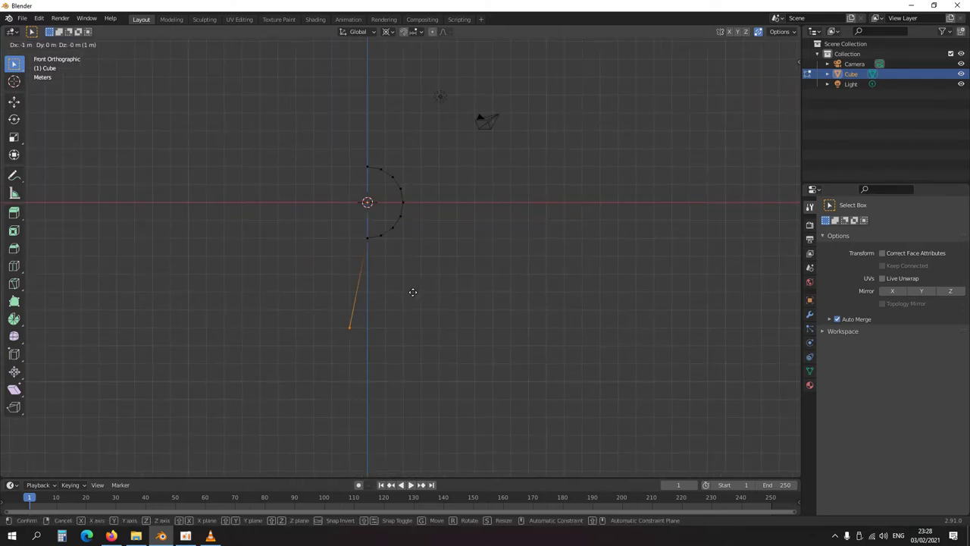
{"action": "left_click", "coordinate": [413, 291]}
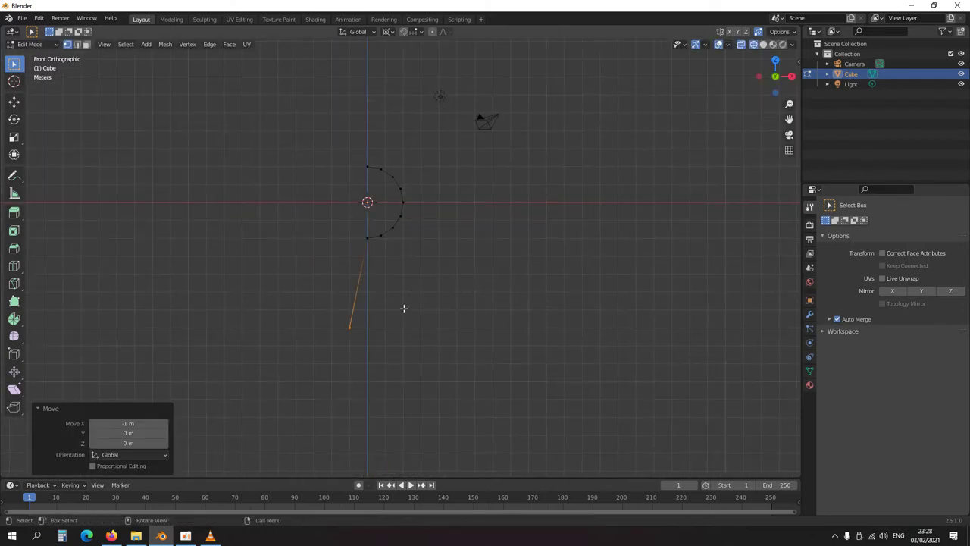
Step: Duplicate the whole profile 20 m along X and sweep the copy with Screw using 24 steps and 5 turns
{"action": "key", "text": "a"}
{"action": "scroll", "coordinate": [412, 281], "scroll_direction": "down", "scroll_amount": 5}
{"action": "middle_click_drag", "start_coordinate": [442, 277], "coordinate": [392, 285], "text": "shift"}
{"action": "key", "text": "shift+d"}
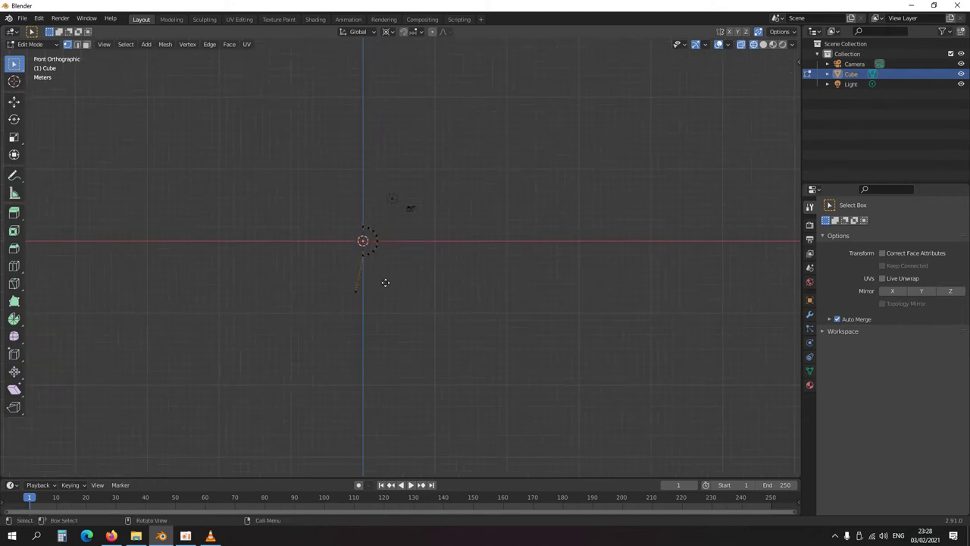
{"action": "key", "text": "x"}
{"action": "left_click", "coordinate": [528, 283]}
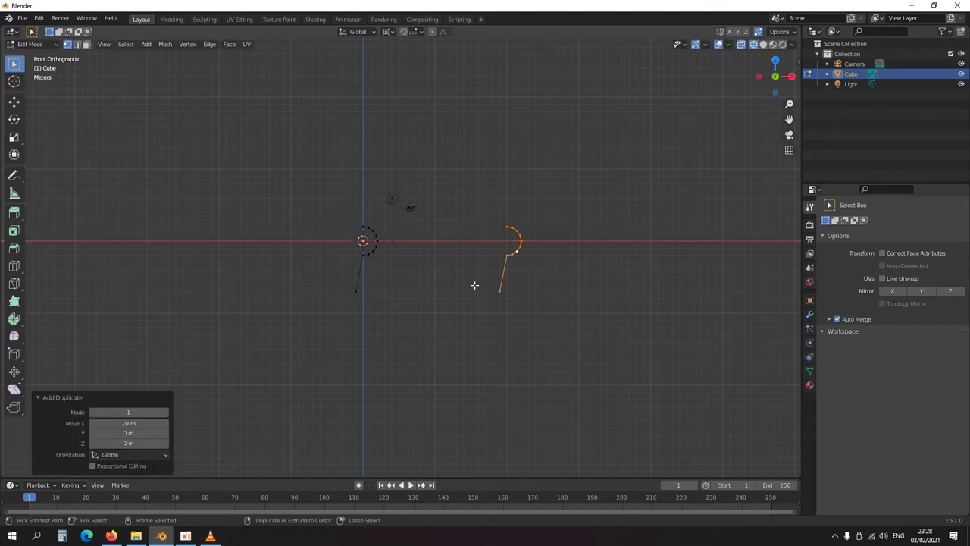
{"action": "key", "text": "alt+s"}
{"action": "scroll", "coordinate": [470, 288], "scroll_direction": "down", "scroll_amount": 4}
{"action": "scroll", "coordinate": [443, 283], "scroll_direction": "up", "scroll_amount": 4}
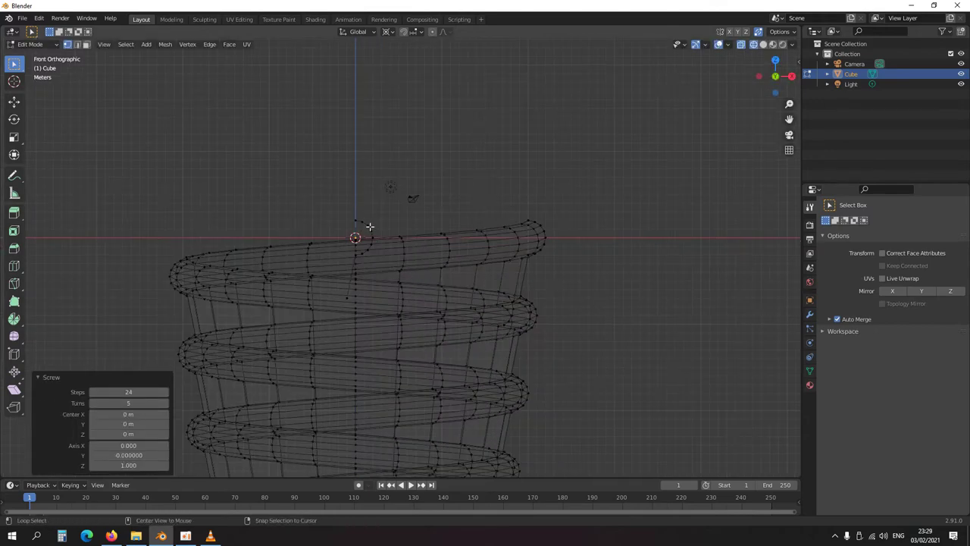
Step: Mirror the original half circle along X without the tail's lower vertex, and move that whole profile 20 m along X onto the coil's start
{"action": "key", "text": "l"}
{"action": "left_click_drag", "start_coordinate": [382, 269], "coordinate": [333, 300], "text": "ctrl"}
{"action": "key", "text": "ctrl+m"}
{"action": "key", "text": "x"}
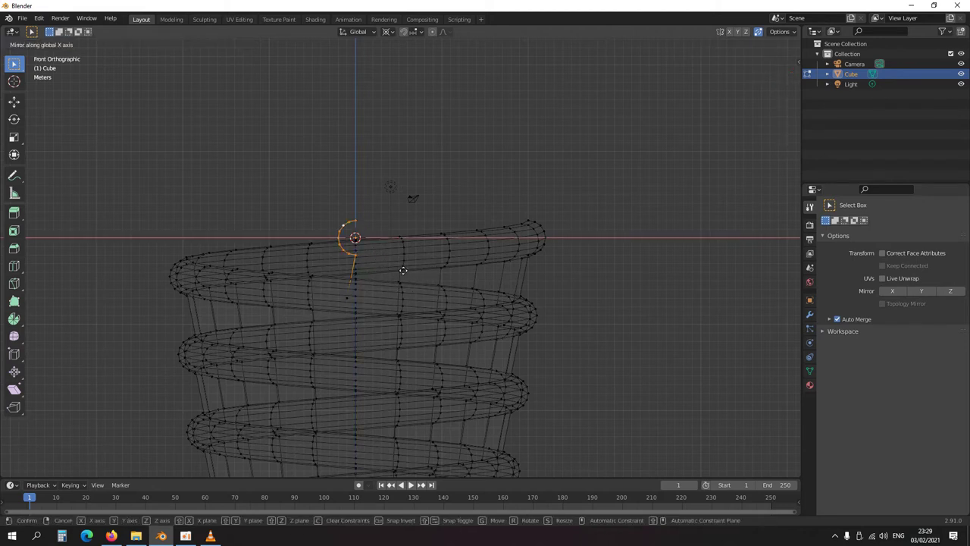
{"action": "left_click", "coordinate": [403, 271]}
{"action": "key", "text": "ctrl+KP_Add"}
{"action": "key", "text": "g"}
{"action": "key", "text": "x"}
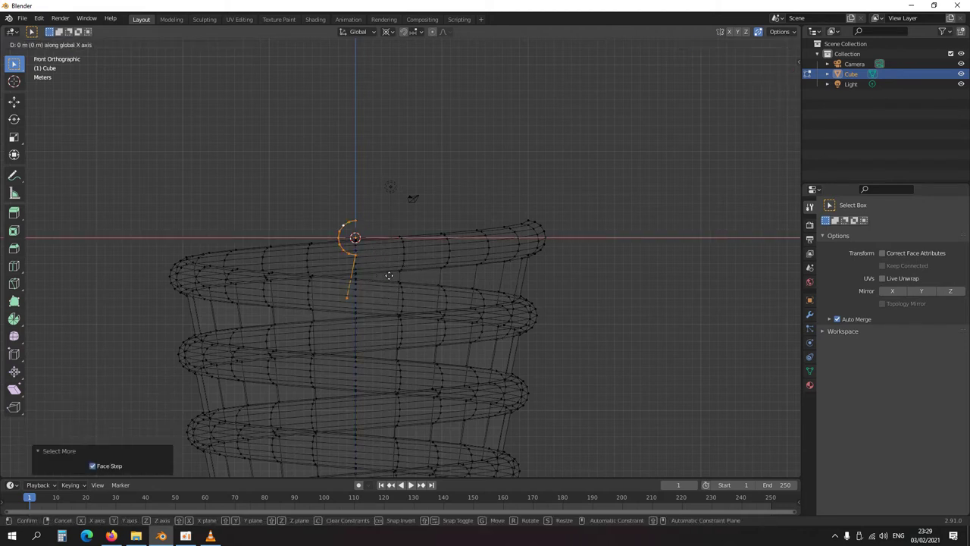
{"action": "key", "text": "Return"}
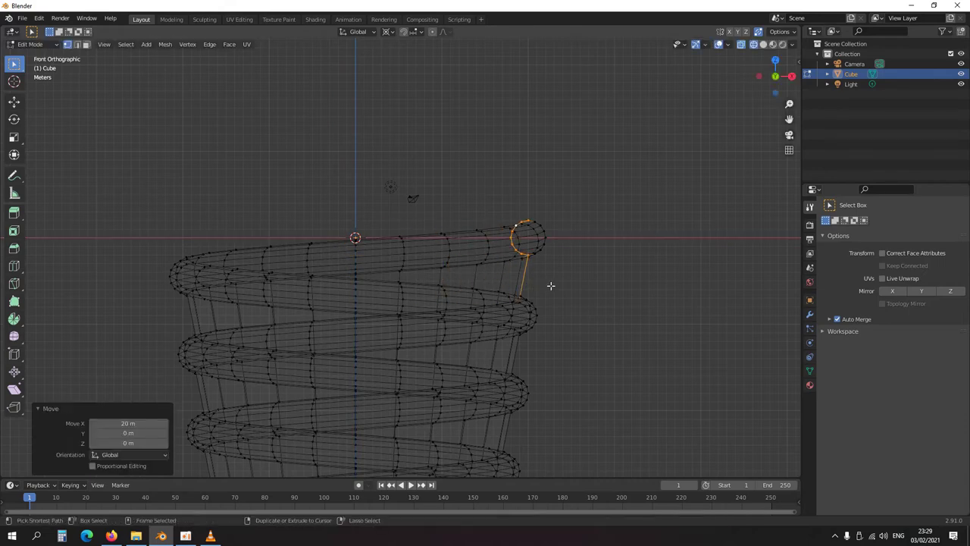
Step: Sweep the mirrored profile with Screw using 24 steps and 5 turns, and move the entire coil by 0 to auto-merge overlapping vertices
{"action": "key", "text": "alt+s"}
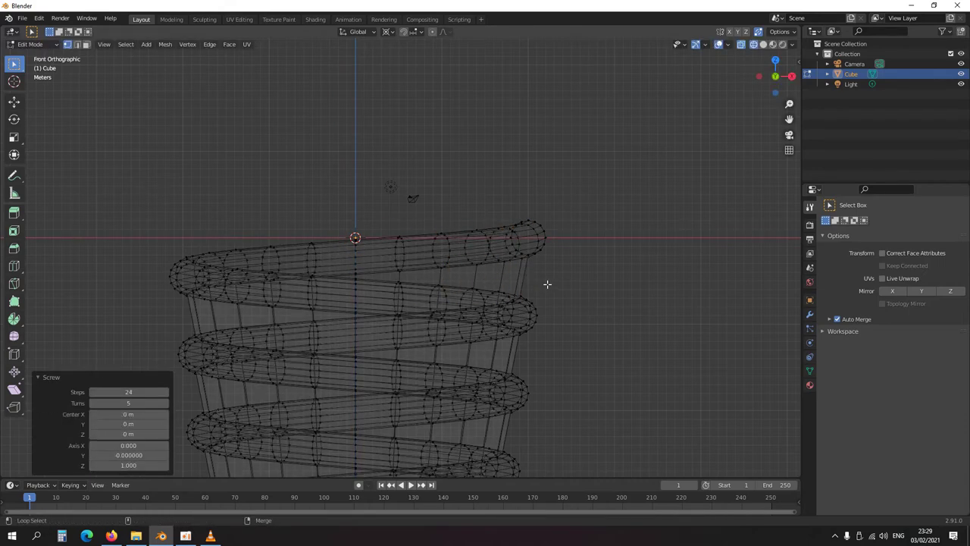
{"action": "key", "text": "a"}
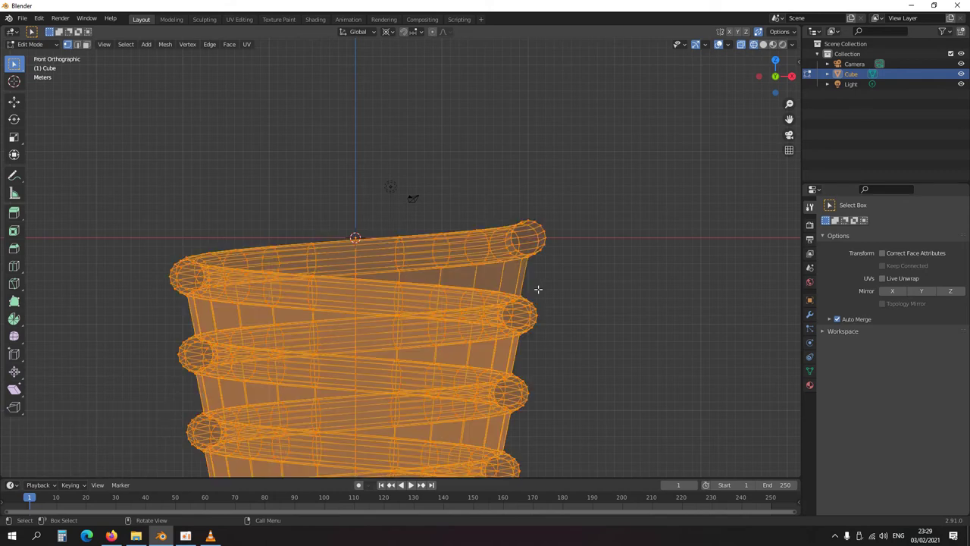
{"action": "key", "text": "g"}
{"action": "key", "text": "Return"}
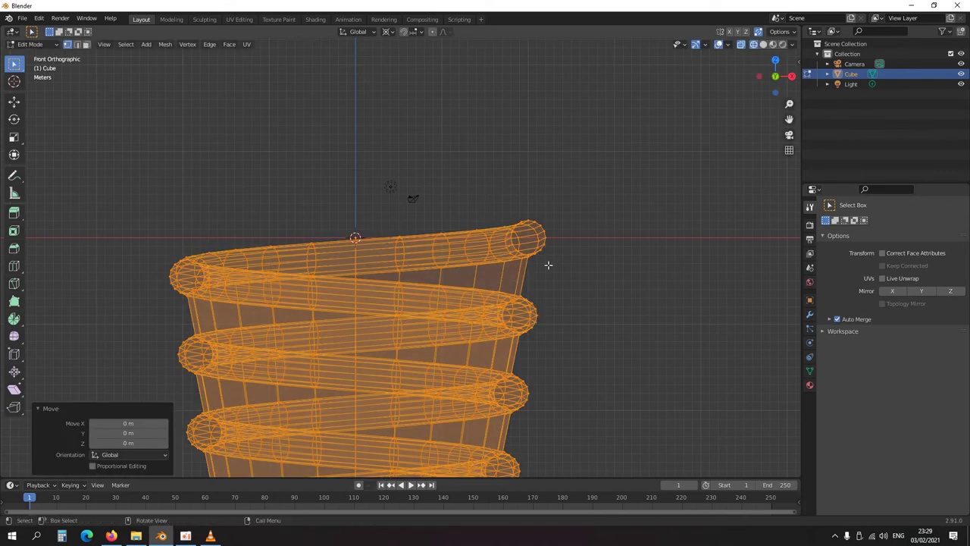
Step: Delete the slanted wall faces between the turns of the tapered coil
{"action": "left_click", "coordinate": [524, 275], "text": "ctrl+alt"}
{"action": "key", "text": "x"}
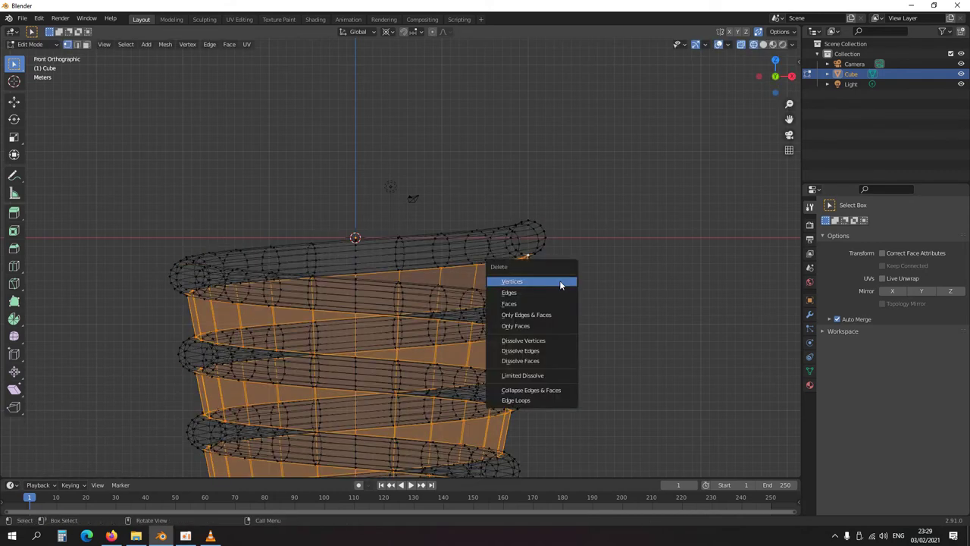
{"action": "left_click", "coordinate": [539, 303]}
{"action": "scroll", "coordinate": [530, 273], "scroll_direction": "down", "scroll_amount": 4}
{"action": "middle_click_drag", "start_coordinate": [457, 255], "coordinate": [411, 325]}
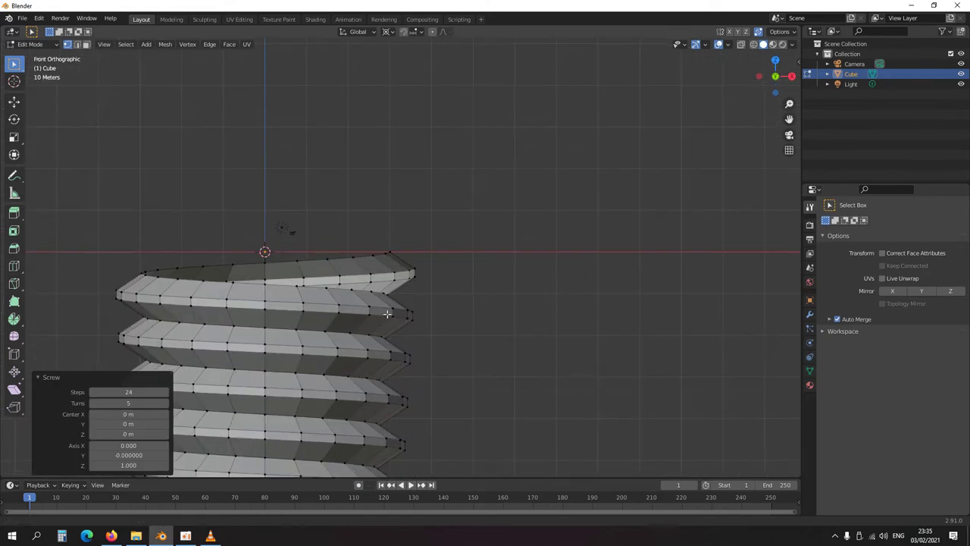
Step: Select the whole pointed thread from its sloping face loop and move it by 0 to auto-merge overlapping vertices
{"action": "scroll", "coordinate": [429, 263], "scroll_direction": "down", "scroll_amount": 3}
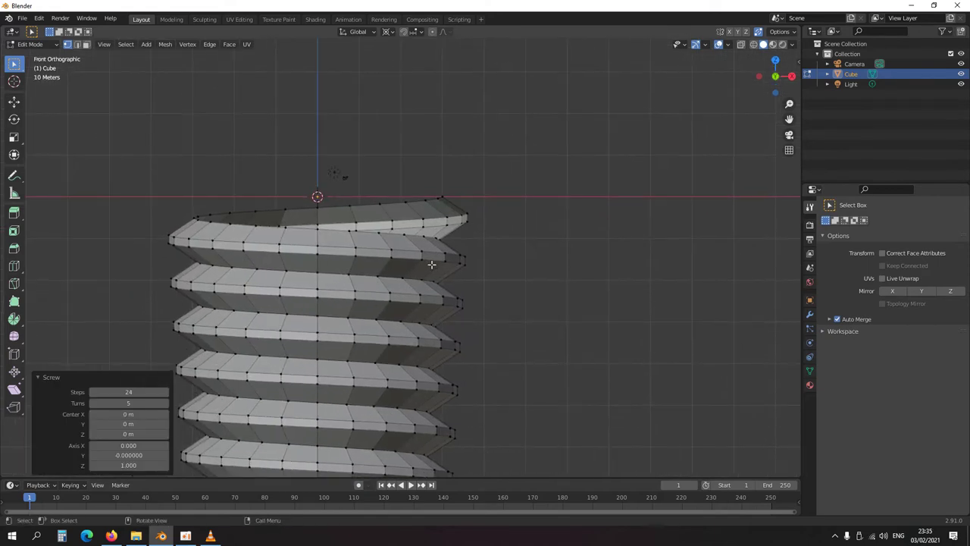
{"action": "scroll", "coordinate": [399, 265], "scroll_direction": "up", "scroll_amount": 4}
{"action": "left_click", "coordinate": [388, 236], "text": "ctrl+alt"}
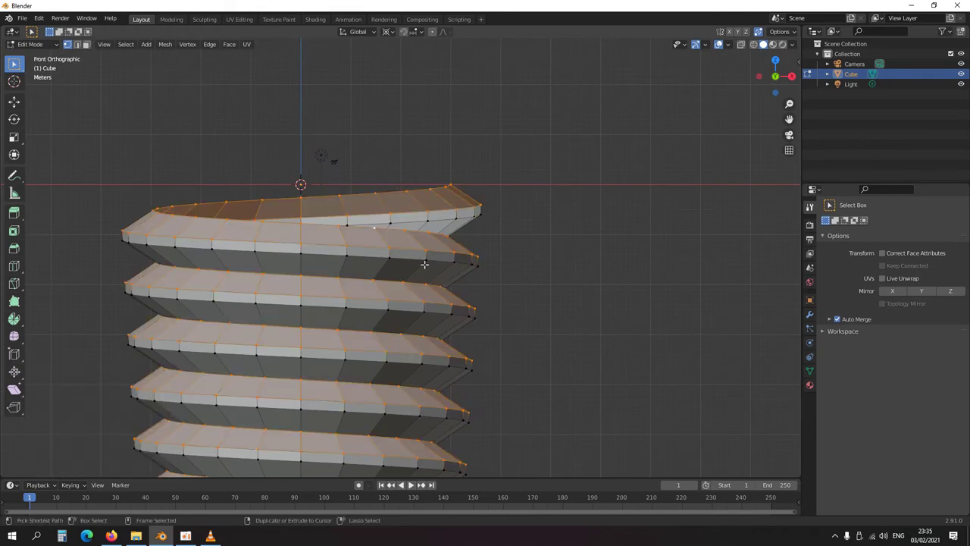
{"action": "key", "text": "ctrl+KP_Add"}
{"action": "key", "text": "g"}
{"action": "left_click", "coordinate": [426, 266]}
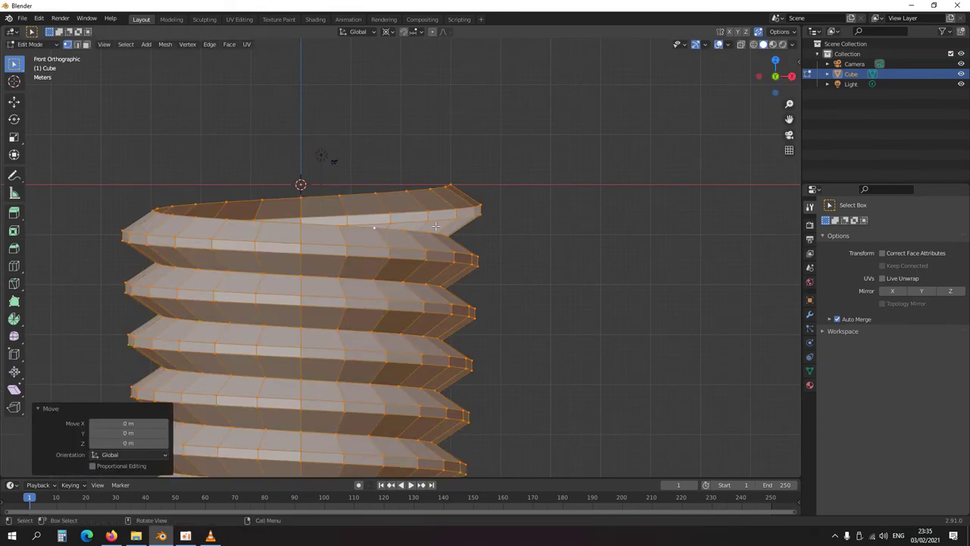
Step: Merge the inner upper vertex at the thread's top end into the outer corner vertex, using the 3D cursor as the merge point
{"action": "middle_click_drag", "start_coordinate": [427, 266], "coordinate": [380, 272]}
{"action": "key", "text": "alt+z"}
{"action": "key", "text": "alt+z"}
{"action": "mouse_move", "coordinate": [502, 310]}
{"action": "middle_mouse_down"}
{"action": "mouse_move", "coordinate": [455, 299]}
{"action": "mouse_move", "coordinate": [460, 273]}
{"action": "mouse_move", "coordinate": [447, 305]}
{"action": "mouse_move", "coordinate": [457, 299]}
{"action": "mouse_move", "coordinate": [445, 233]}
{"action": "middle_mouse_up"}
{"action": "scroll", "coordinate": [459, 289], "scroll_direction": "up", "scroll_amount": 5}
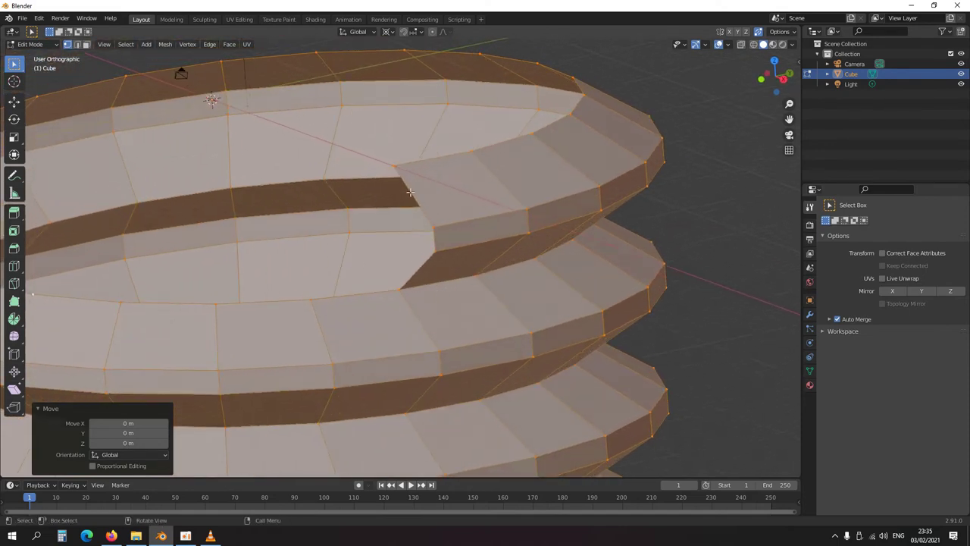
{"action": "left_click", "coordinate": [434, 228]}
{"action": "right_click_drag", "start_coordinate": [437, 232], "coordinate": [429, 220], "text": "shift"}
{"action": "left_click", "coordinate": [397, 167], "text": "shift"}
{"action": "right_click", "coordinate": [476, 235], "text": "alt"}
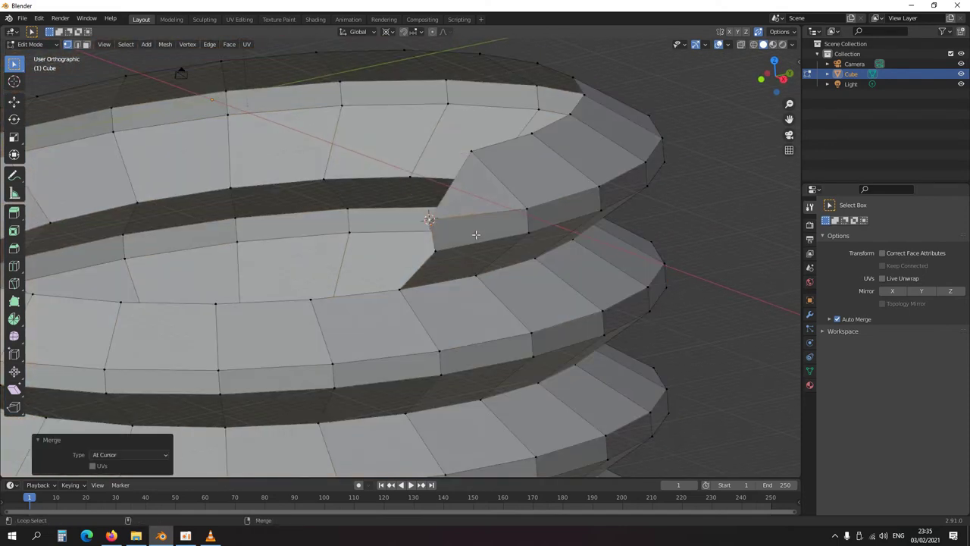
{"action": "key", "text": "ctrl+z"}
{"action": "right_click", "coordinate": [434, 227], "text": "shift"}
{"action": "right_click", "coordinate": [447, 195], "text": "alt"}
Step: Merge the lower corner vertices at the thread's top end at the 3D cursor as well
{"action": "middle_click_drag", "start_coordinate": [450, 289], "coordinate": [460, 270]}
{"action": "left_click", "coordinate": [448, 231]}
{"action": "left_click_drag", "start_coordinate": [455, 240], "coordinate": [439, 226]}
{"action": "key", "text": "m"}
{"action": "left_click", "coordinate": [465, 239]}
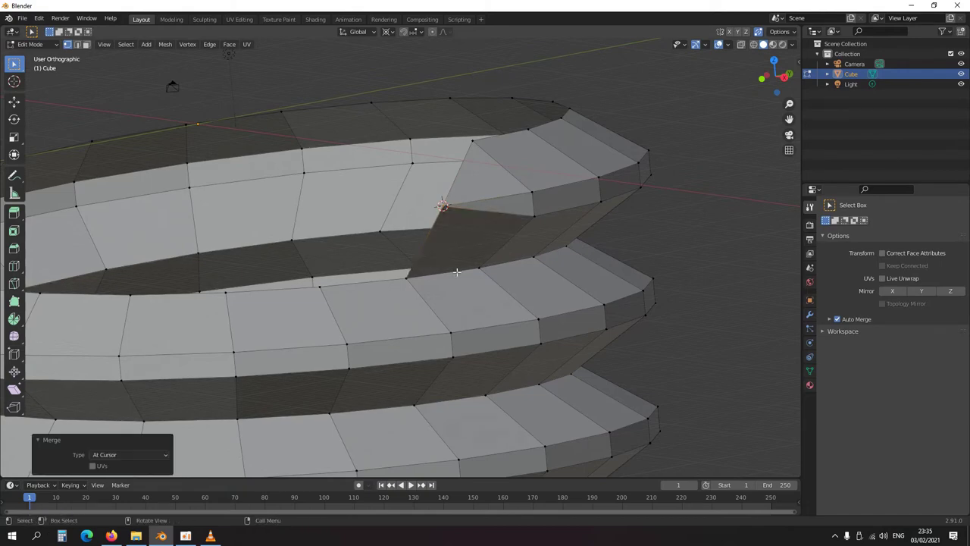
Step: Fill the gap between the merged end vertex and the inner rim of the turn below with a face
{"action": "middle_click_drag", "start_coordinate": [454, 272], "coordinate": [440, 279]}
{"action": "left_click", "coordinate": [313, 297], "text": "ctrl"}
{"action": "key", "text": "f"}
{"action": "scroll", "coordinate": [380, 279], "scroll_direction": "down", "scroll_amount": 4}
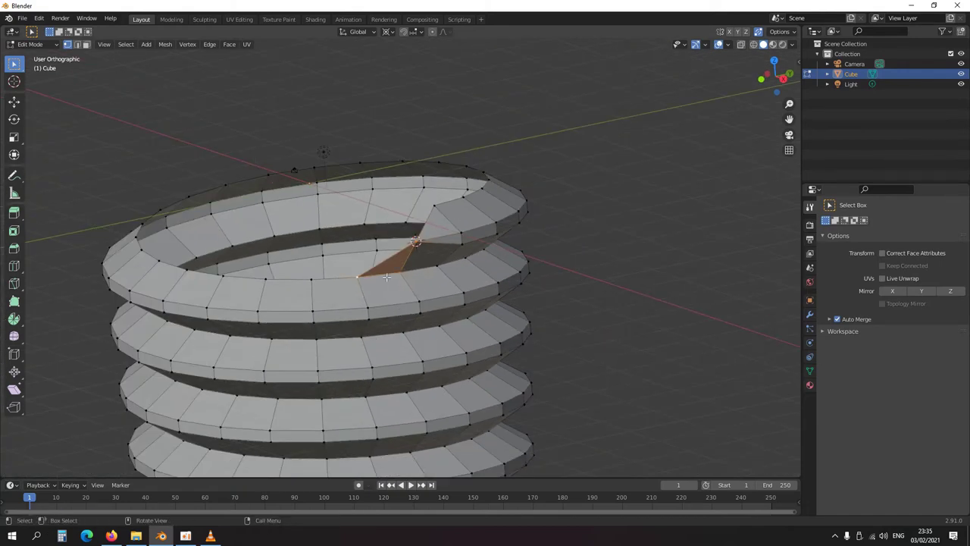
Step: Merge the next inner rim vertex near the thread's top end into its outer neighbour at the 3D cursor
{"action": "left_click", "coordinate": [341, 280], "text": "alt"}
{"action": "middle_click_drag", "start_coordinate": [343, 282], "coordinate": [361, 310]}
{"action": "scroll", "coordinate": [361, 310], "scroll_direction": "up", "scroll_amount": 2}
{"action": "left_click", "coordinate": [461, 243]}
{"action": "right_click_drag", "start_coordinate": [462, 242], "coordinate": [462, 243], "text": "shift"}
{"action": "left_click", "coordinate": [434, 197], "text": "shift"}
{"action": "key", "text": "m"}
{"action": "left_click", "coordinate": [440, 205]}
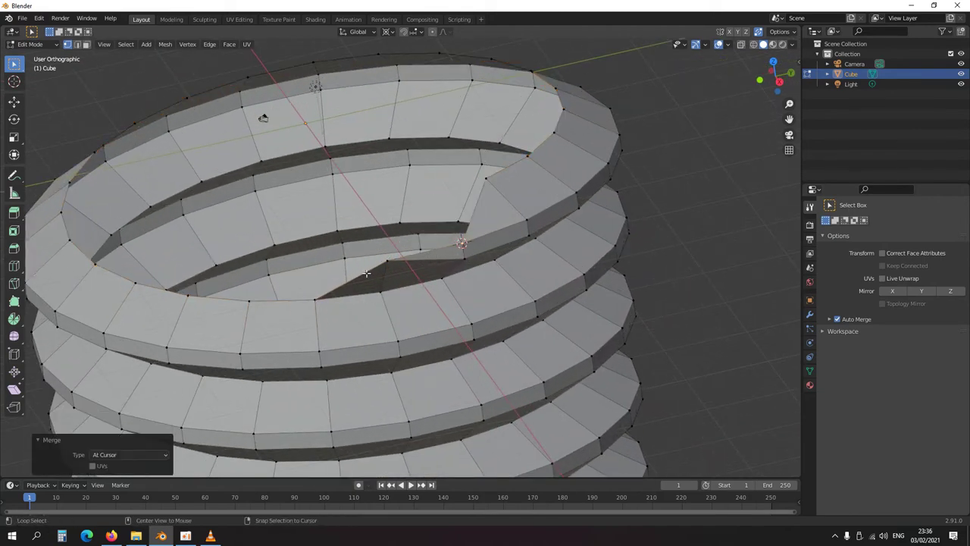
Step: Select the open boundary loop at the thread's top and fill it with a face
{"action": "left_click", "coordinate": [366, 273], "text": "alt"}
{"action": "scroll", "coordinate": [385, 277], "scroll_direction": "down", "scroll_amount": 4}
{"action": "middle_click_drag", "start_coordinate": [402, 267], "coordinate": [439, 262]}
{"action": "key", "text": "f"}
Step: Close the opening at the thread's lower end by filling its boundary loop with a face
{"action": "scroll", "coordinate": [440, 260], "scroll_direction": "down", "scroll_amount": 3}
{"action": "key", "text": "KP_1"}
{"action": "middle_click_drag", "start_coordinate": [420, 400], "coordinate": [409, 218], "text": "shift"}
{"action": "scroll", "coordinate": [365, 292], "scroll_direction": "up", "scroll_amount": 5}
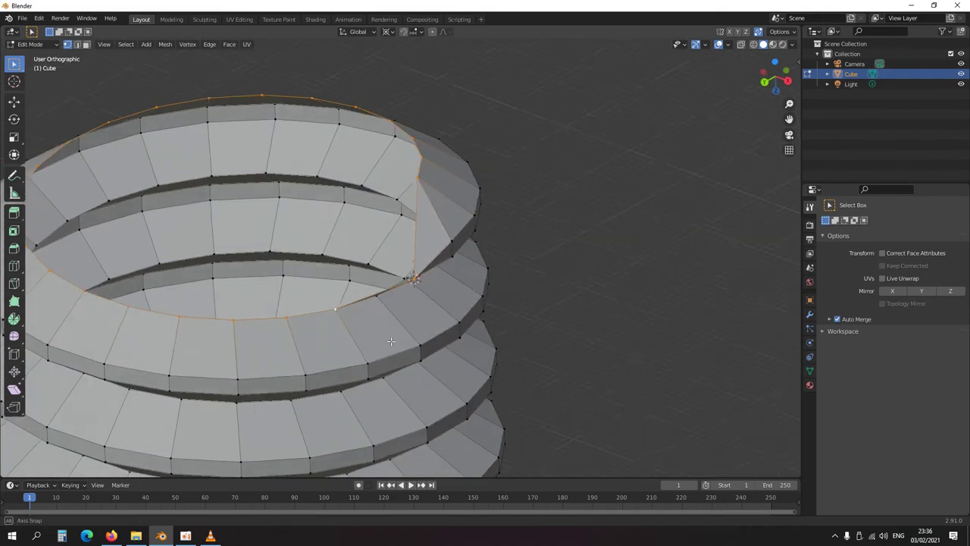
{"action": "mouse_move", "coordinate": [396, 333]}
{"action": "middle_mouse_down"}
{"action": "mouse_move", "coordinate": [390, 344]}
{"action": "mouse_move", "coordinate": [360, 326]}
{"action": "middle_mouse_up"}
{"action": "key", "text": "f"}
{"action": "scroll", "coordinate": [409, 334], "scroll_direction": "down", "scroll_amount": 4}
{"action": "key", "text": "shift+z"}
{"action": "key", "text": "alt+z"}
{"action": "scroll", "coordinate": [361, 325], "scroll_direction": "down", "scroll_amount": 5}
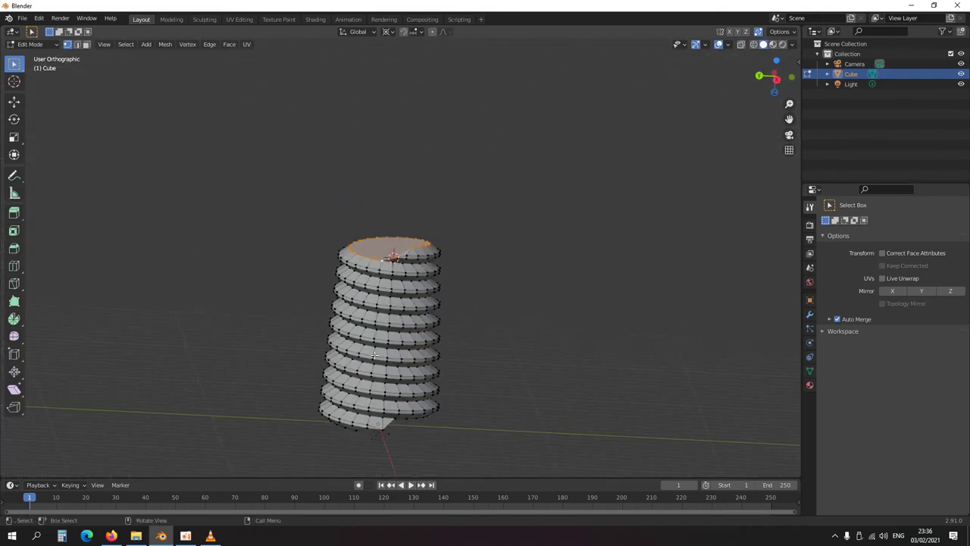
Step: Select the entire thread in front view and recalculate its normals outward
{"action": "middle_click_drag", "start_coordinate": [416, 394], "coordinate": [420, 321]}
{"action": "key", "text": "KP_1"}
{"action": "middle_click_drag", "start_coordinate": [426, 262], "coordinate": [437, 354], "text": "shift"}
{"action": "key", "text": "a"}
{"action": "key", "text": "shift+n"}
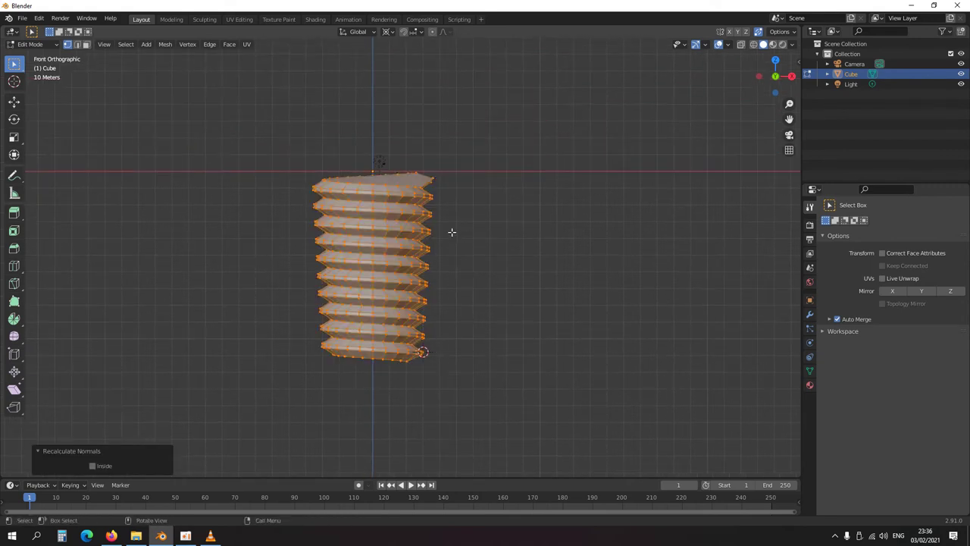
Step: Duplicate a vertex from the thread's side 5 m along X and extrude the copy 90 m along negative X into an edge
{"action": "scroll", "coordinate": [448, 227], "scroll_direction": "up", "scroll_amount": 4}
{"action": "middle_click_drag", "start_coordinate": [448, 193], "coordinate": [449, 270], "text": "shift"}
{"action": "left_click", "coordinate": [474, 204]}
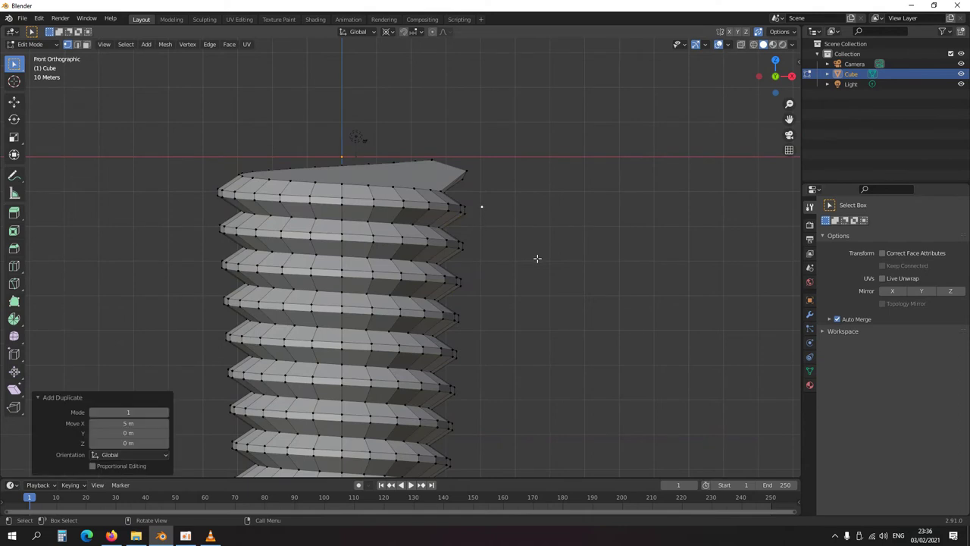
{"action": "key", "text": "shift+d"}
{"action": "key", "text": "x"}
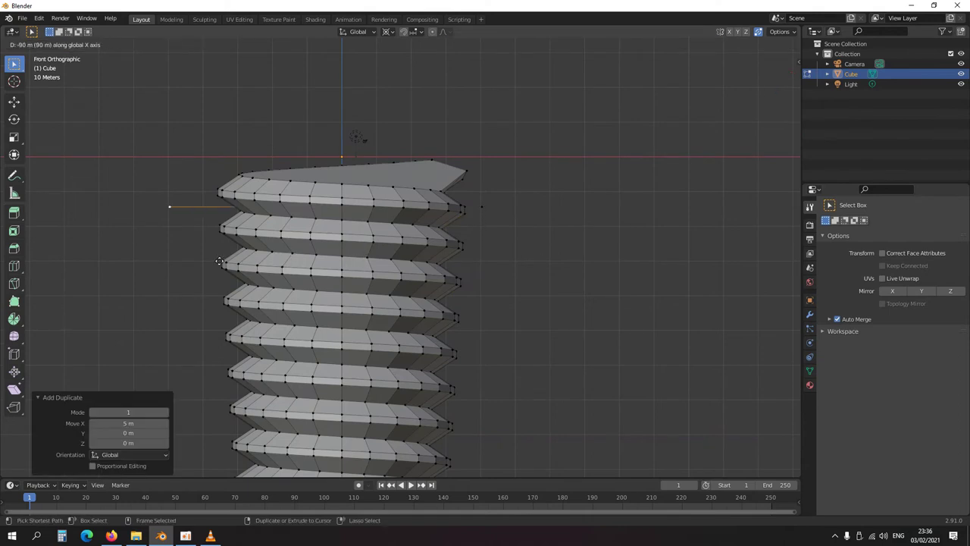
{"action": "key", "text": "Return"}
Step: Move the new edge -40 m along Y and -6 m along Z, working in right view
{"action": "key", "text": "KP_3"}
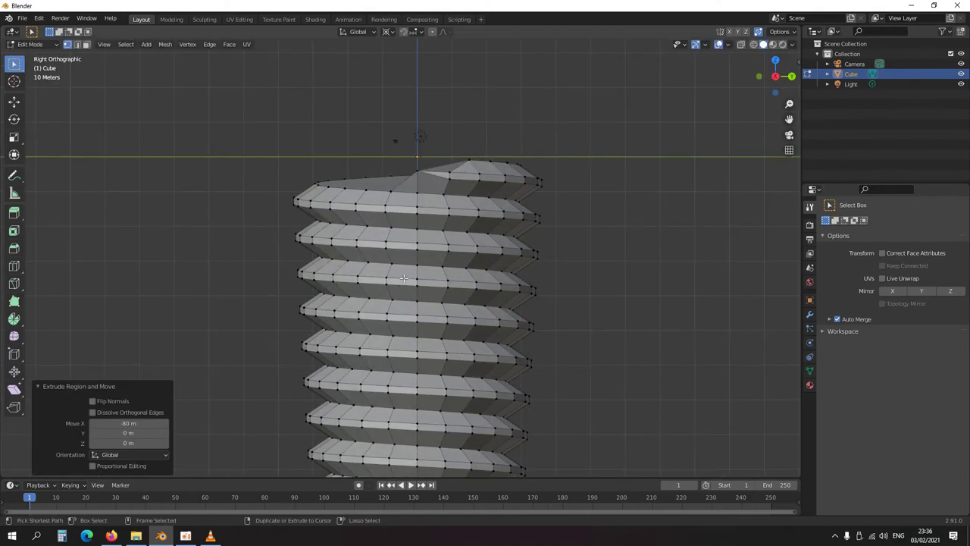
{"action": "key", "text": "ctrl+KP_Add"}
{"action": "type", "text": "g"}
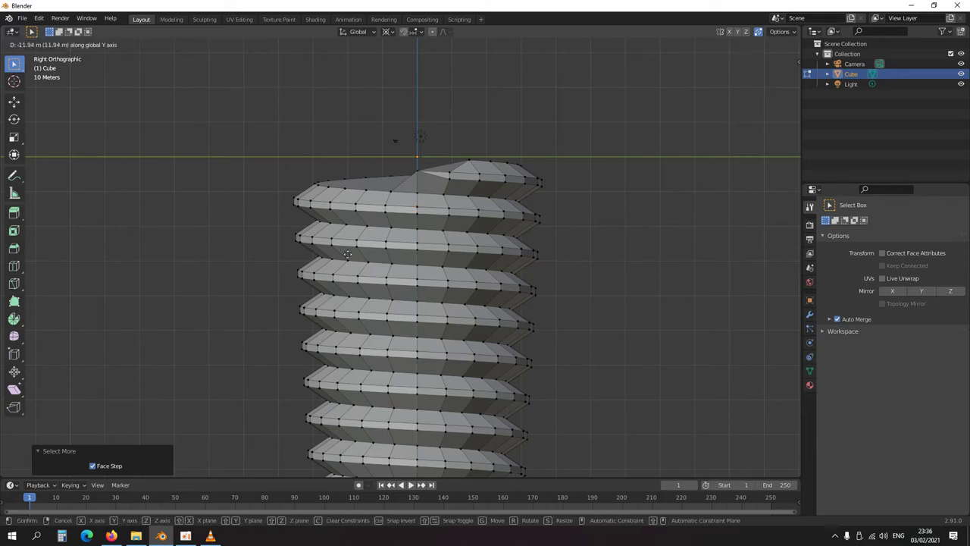
{"action": "type", "text": "y40"}
{"action": "key", "text": "Return"}
{"action": "type", "text": "gz"}
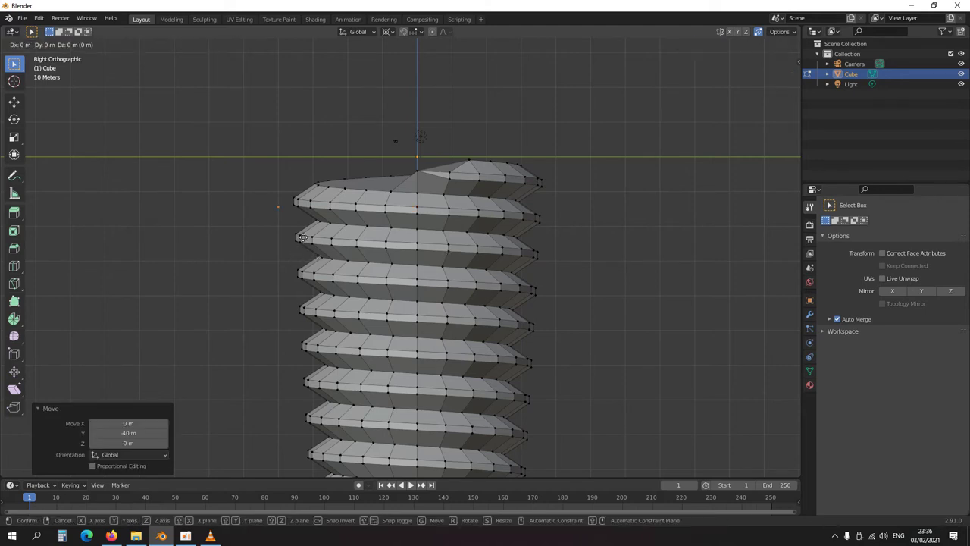
{"action": "type", "text": "-10"}
{"action": "key", "text": "Return"}
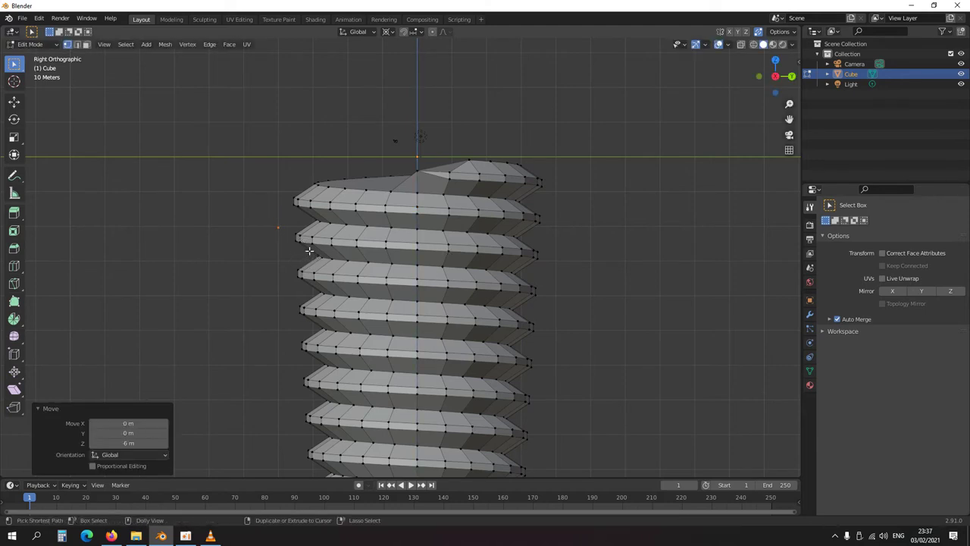
Step: Extrude the edge 90 m along Y into a plane and extrude that plane 40 m upward into a box over the thread's top
{"action": "type", "text": "ey90"}
{"action": "key", "text": "Return"}
{"action": "key", "text": "ctrl+KP_Add"}
{"action": "type", "text": "ez40"}
{"action": "key", "text": "Return"}
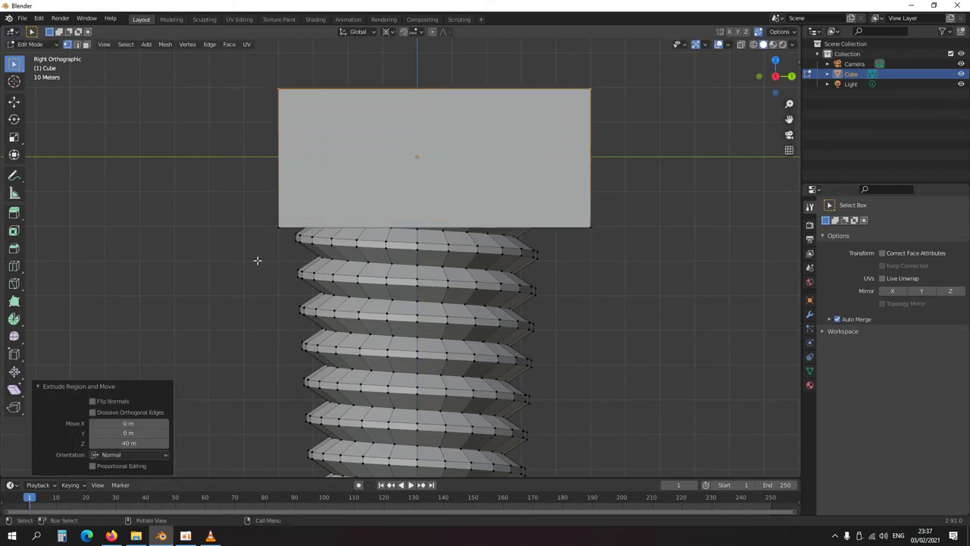
Step: Recalculate the linked box's normals and cut it from the thread with Intersect (Boolean), Difference operation and Exact solver
{"action": "middle_click_drag", "start_coordinate": [266, 265], "coordinate": [527, 307]}
{"action": "scroll", "coordinate": [527, 307], "scroll_direction": "down", "scroll_amount": 4}
{"action": "key", "text": "ctrl+l"}
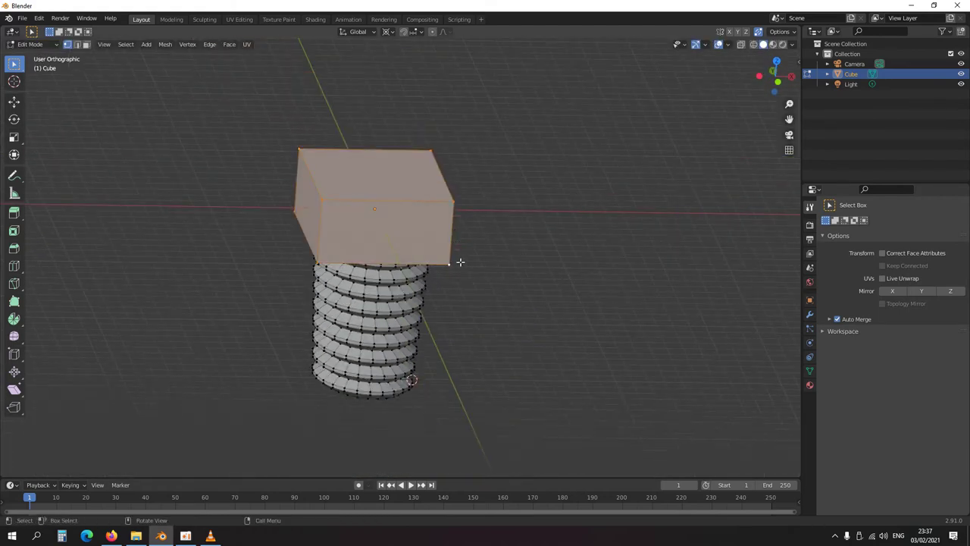
{"action": "key", "text": "shift+n"}
{"action": "key", "text": "ctrl+f"}
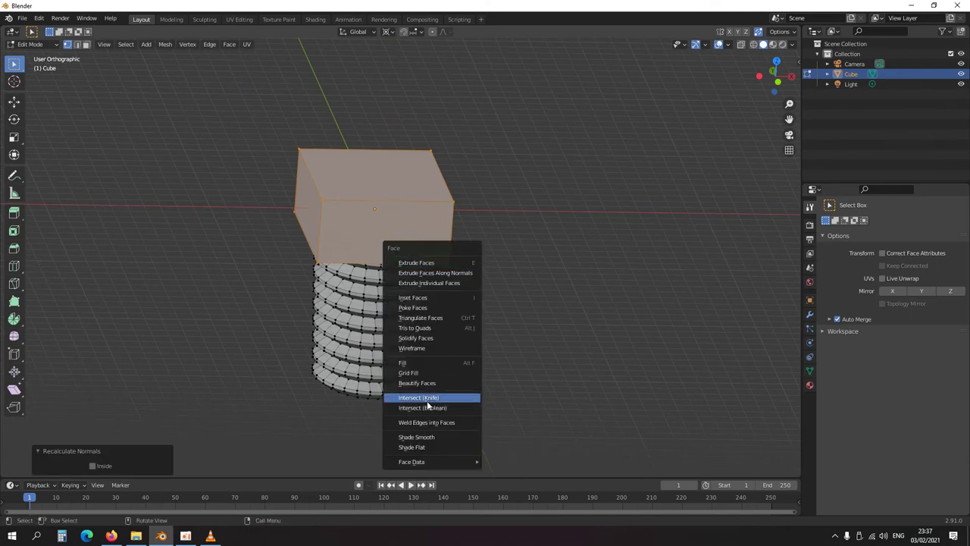
{"action": "left_click", "coordinate": [439, 410]}
{"action": "middle_click_drag", "start_coordinate": [432, 399], "coordinate": [366, 291]}
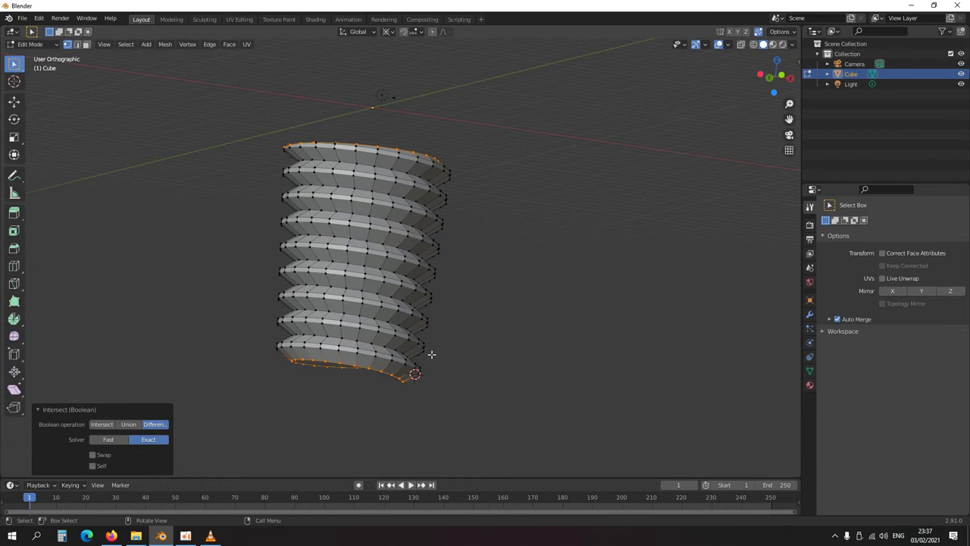
Step: In front view, select the whole cutting box and move it 23 m up along Z over the thread's lower end
{"action": "key", "text": "KP_1"}
{"action": "key", "text": "ctrl+KP_Add"}
{"action": "key", "text": "g"}
{"action": "key", "text": "z"}
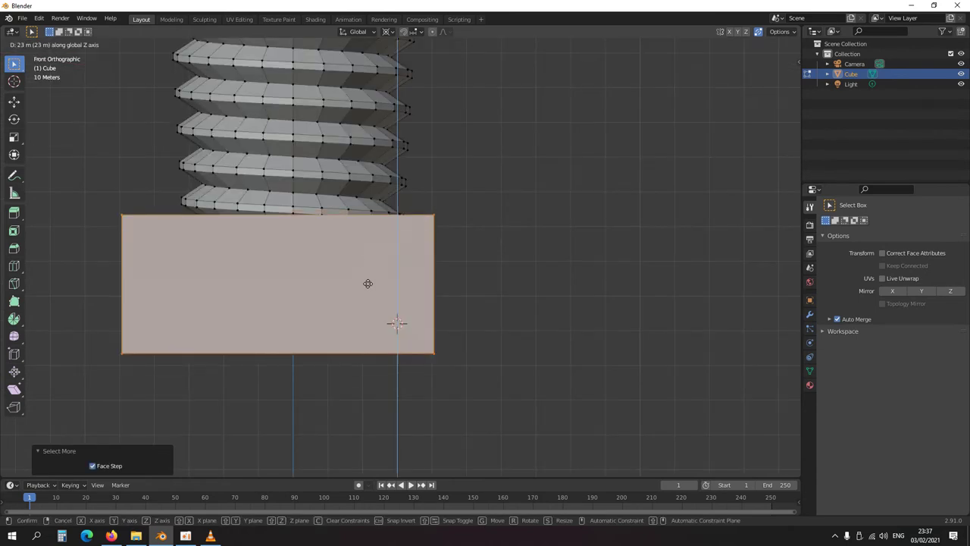
{"action": "left_click", "coordinate": [368, 281]}
Step: Cut the box from the thread's lower end with Intersect (Boolean)
{"action": "scroll", "coordinate": [404, 297], "scroll_direction": "down", "scroll_amount": 6}
{"action": "key", "text": "alt+z"}
{"action": "key", "text": "ctrl+i"}
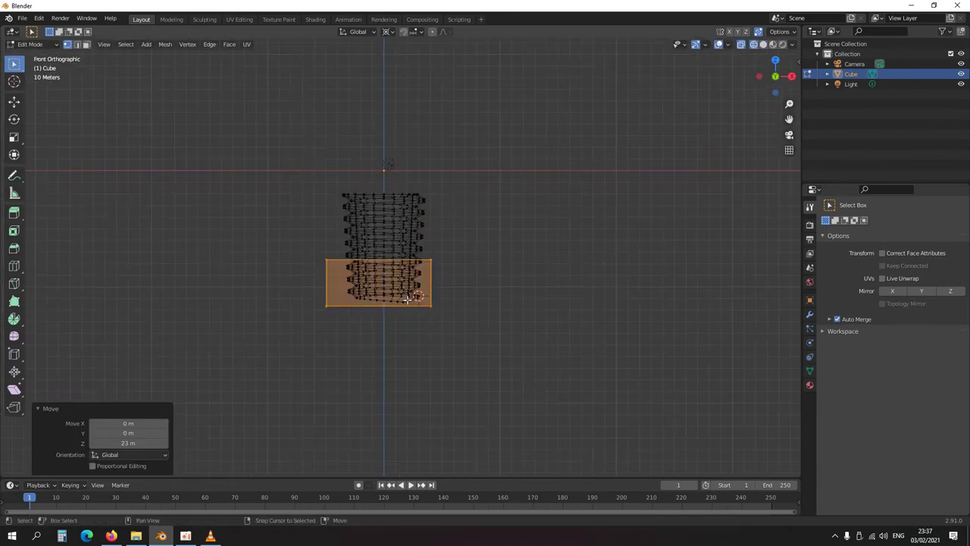
{"action": "key", "text": "ctrl+f"}
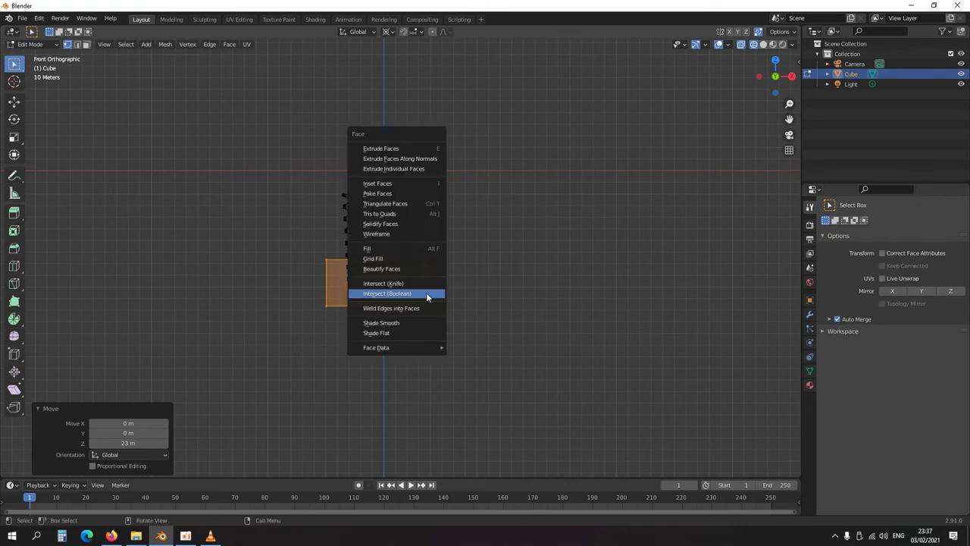
{"action": "left_click", "coordinate": [426, 292]}
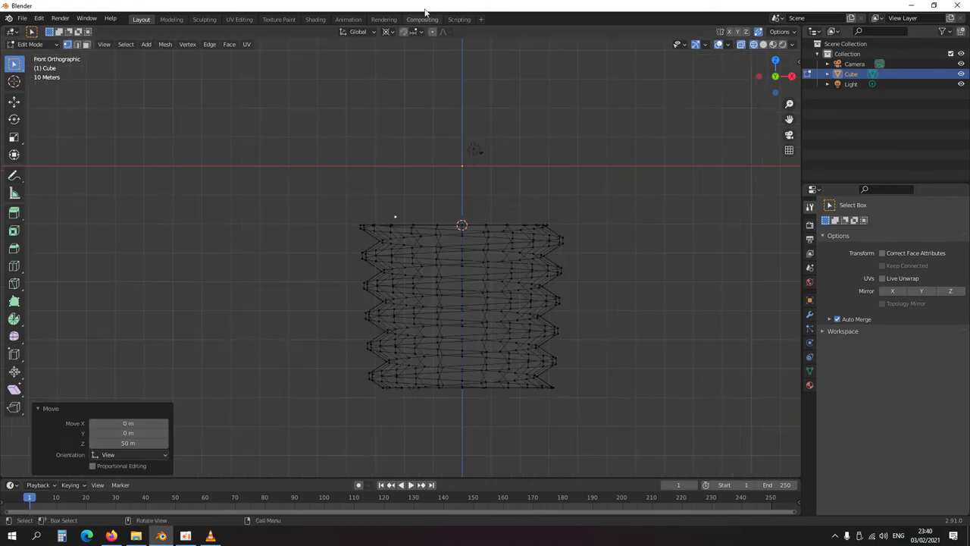
Step: Extrude the loose vertex above the thread 60 m downward along Z into a vertical edge
{"action": "scroll", "coordinate": [431, 222], "scroll_direction": "up", "scroll_amount": 3}
{"action": "scroll", "coordinate": [432, 197], "scroll_direction": "down", "scroll_amount": 3}
{"action": "key", "text": "e"}
{"action": "key", "text": "z"}
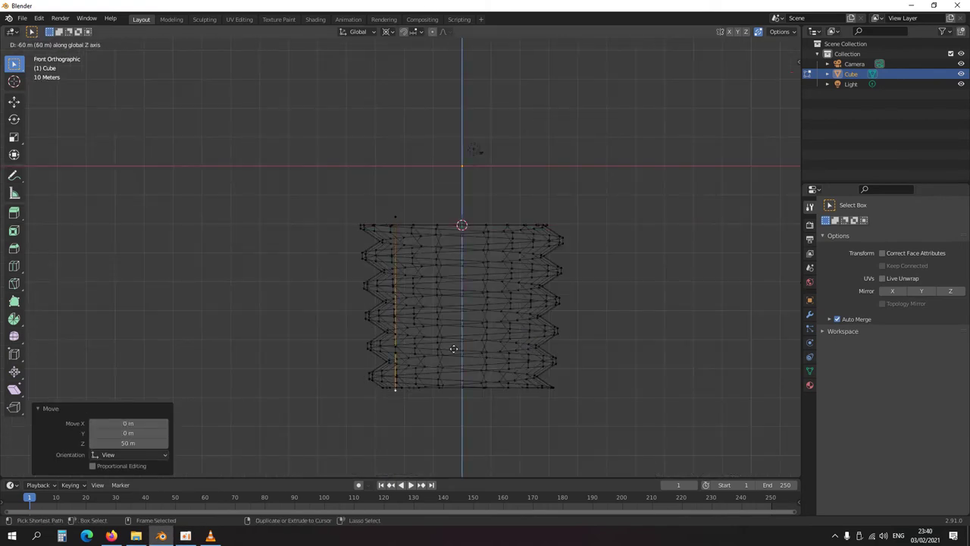
{"action": "left_click", "coordinate": [453, 349]}
Step: In top view, spin the vertical edge around the 3D cursor into a full cylinder inside the thread and merge its seam
{"action": "middle_click_drag", "start_coordinate": [455, 355], "coordinate": [456, 268], "text": "shift"}
{"action": "key", "text": "ctrl+KP_Add"}
{"action": "key", "text": "KP_7"}
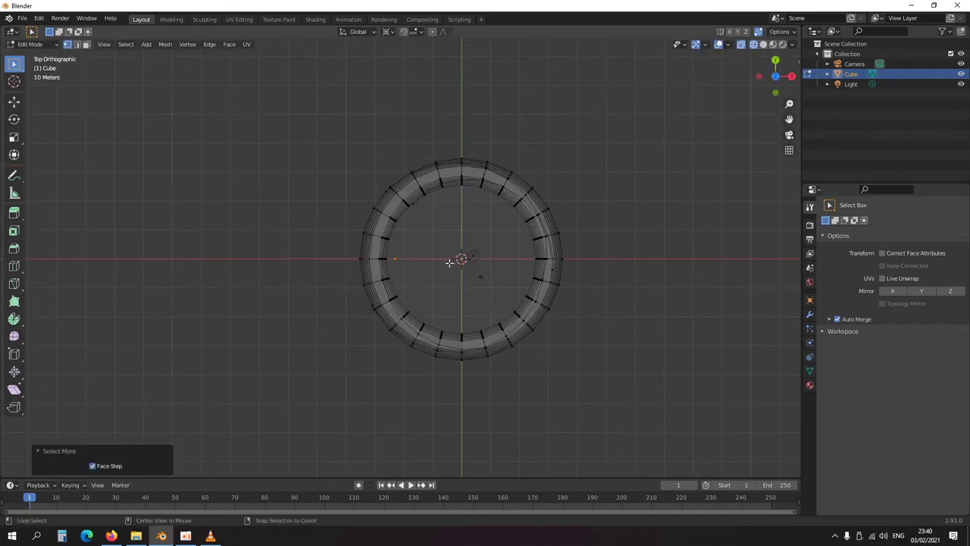
{"action": "key", "text": "alt+r"}
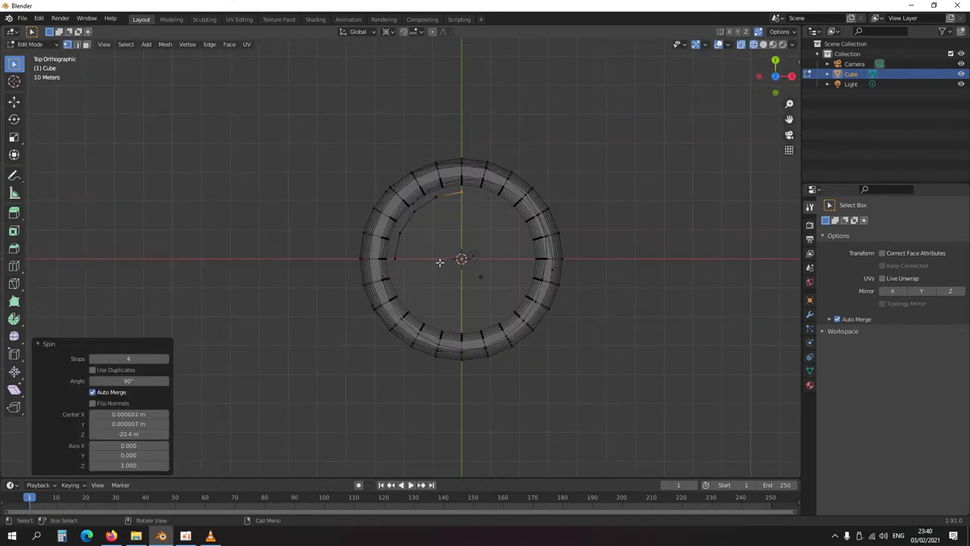
{"action": "left_click", "coordinate": [121, 357]}
{"action": "key", "text": "Return"}
{"action": "left_click", "coordinate": [433, 261], "text": "alt"}
{"action": "key", "text": "g"}
{"action": "left_click", "coordinate": [447, 270]}
Step: Select the whole inner cylinder in front view and scale it by 1.5 along Z
{"action": "key", "text": "KP_1"}
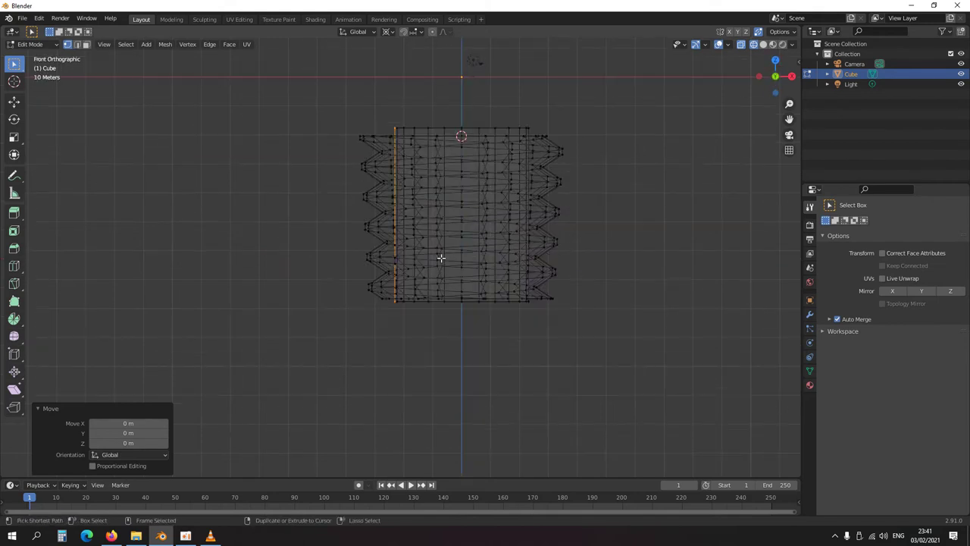
{"action": "left_click", "coordinate": [463, 121], "text": "alt"}
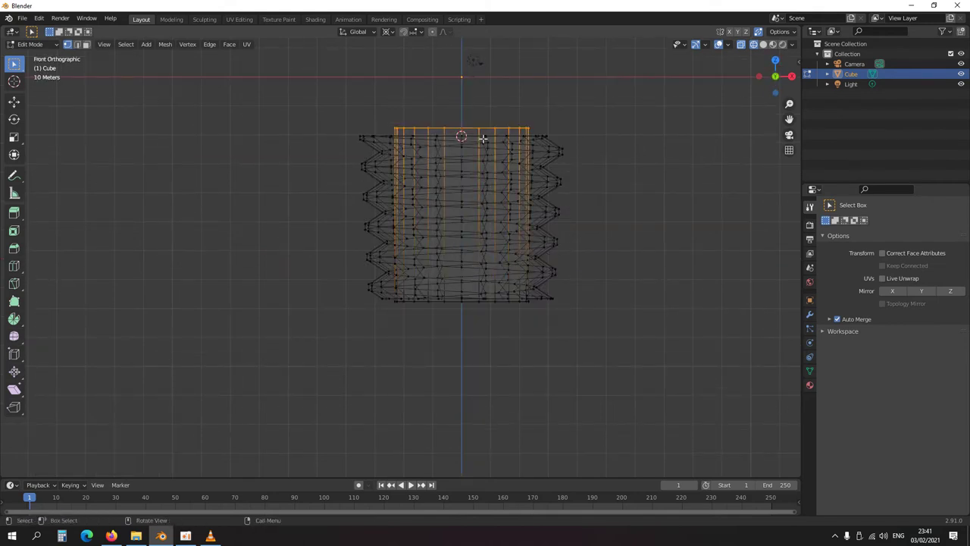
{"action": "key", "text": "ctrl+KP_Add"}
{"action": "type", "text": "sz"}
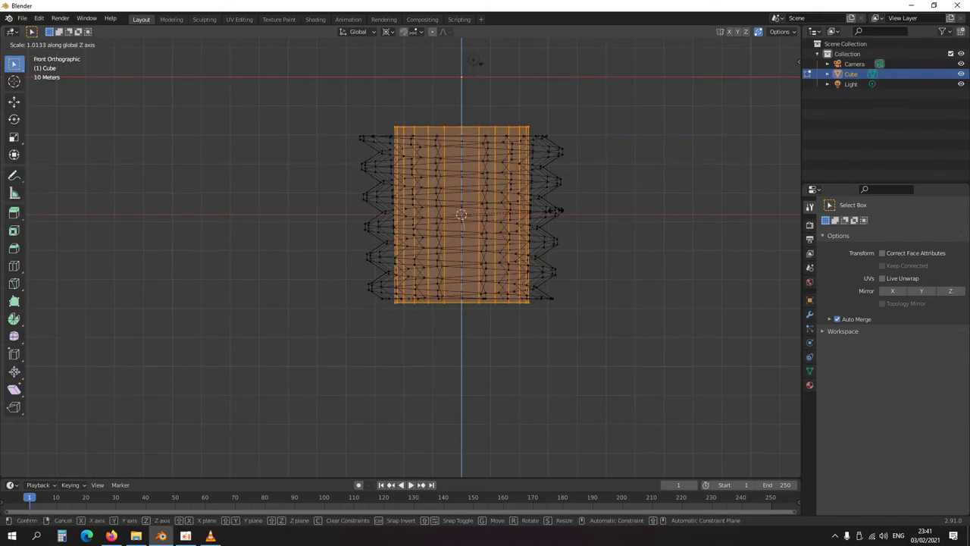
{"action": "type", "text": "1.5"}
{"action": "key", "text": "Return"}
Step: Cut the cylinder out of the thread with Intersect (Boolean) and inspect the through hole in solid shading
{"action": "middle_click_drag", "start_coordinate": [612, 217], "coordinate": [479, 229]}
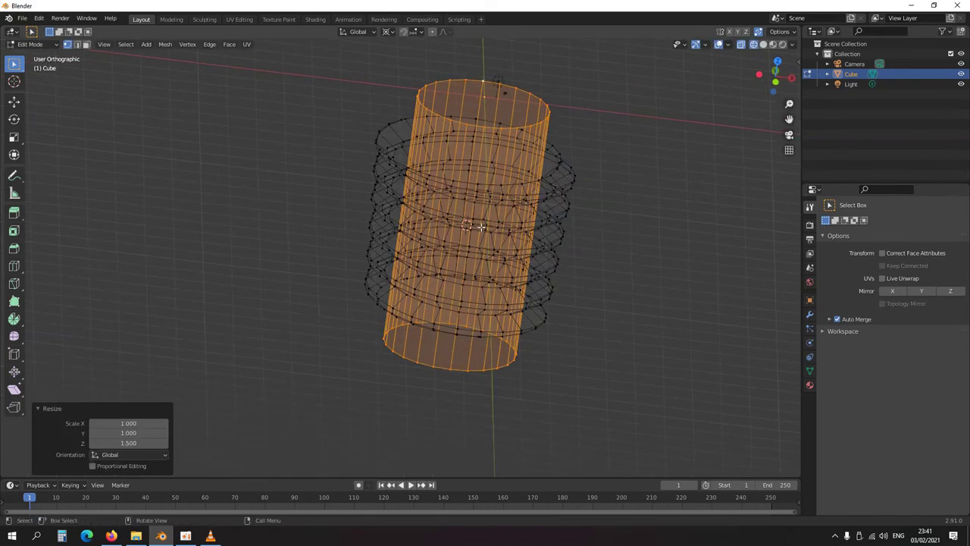
{"action": "key", "text": "ctrl+f"}
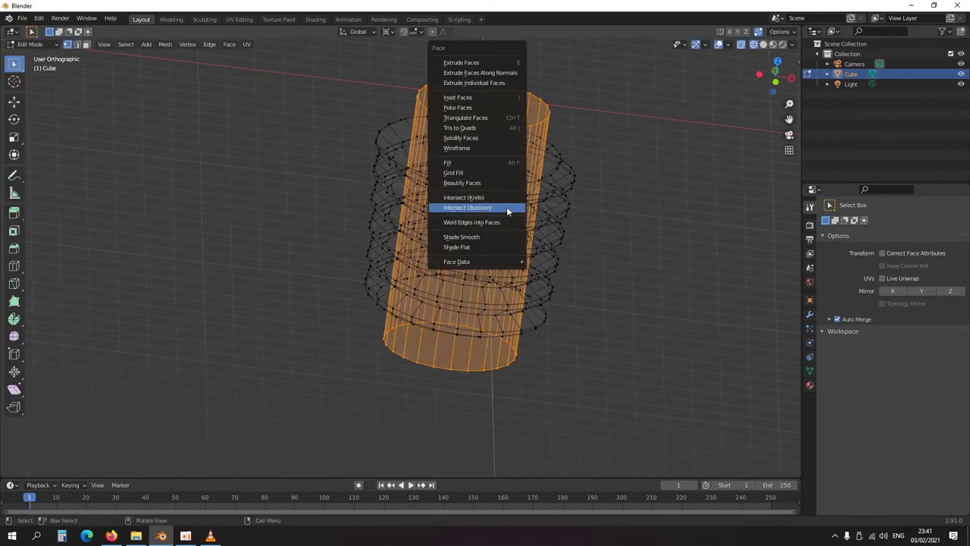
{"action": "left_click", "coordinate": [502, 207]}
{"action": "key", "text": "shift+z"}
{"action": "mouse_move", "coordinate": [485, 227]}
{"action": "middle_mouse_down"}
{"action": "mouse_move", "coordinate": [432, 215]}
{"action": "mouse_move", "coordinate": [414, 248]}
{"action": "mouse_move", "coordinate": [437, 276]}
{"action": "mouse_move", "coordinate": [438, 298]}
{"action": "mouse_move", "coordinate": [440, 242]}
{"action": "middle_mouse_up"}
{"action": "scroll", "coordinate": [432, 268], "scroll_direction": "up", "scroll_amount": 4}
{"action": "scroll", "coordinate": [437, 298], "scroll_direction": "down", "scroll_amount": 2}
{"action": "scroll", "coordinate": [437, 298], "scroll_direction": "down", "scroll_amount": 2}
{"action": "middle_click_drag", "start_coordinate": [457, 293], "coordinate": [465, 274]}
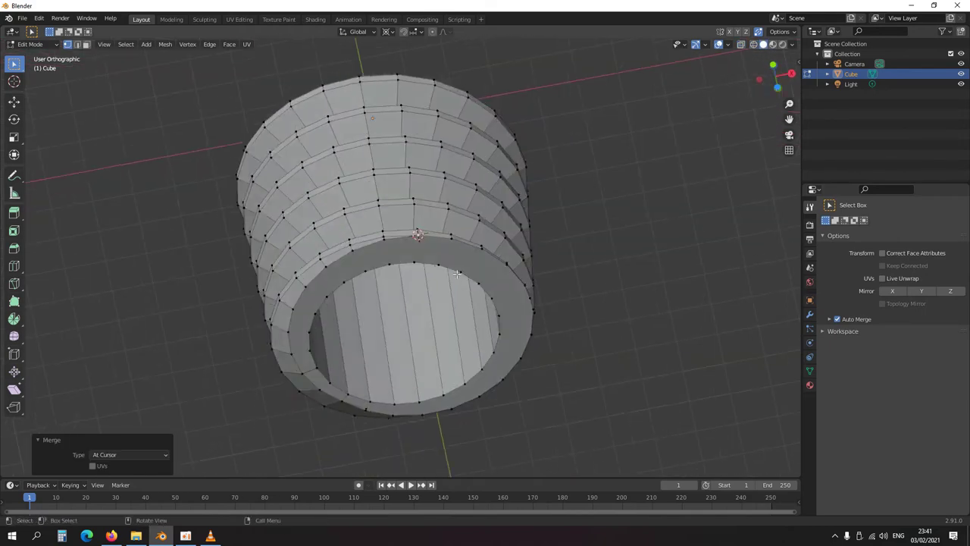
Step: In wireframe front view, extrude the loose vertex near the thread's axis 2 m along X and scale the resulting edge by 2
{"action": "scroll", "coordinate": [458, 262], "scroll_direction": "down", "scroll_amount": 4}
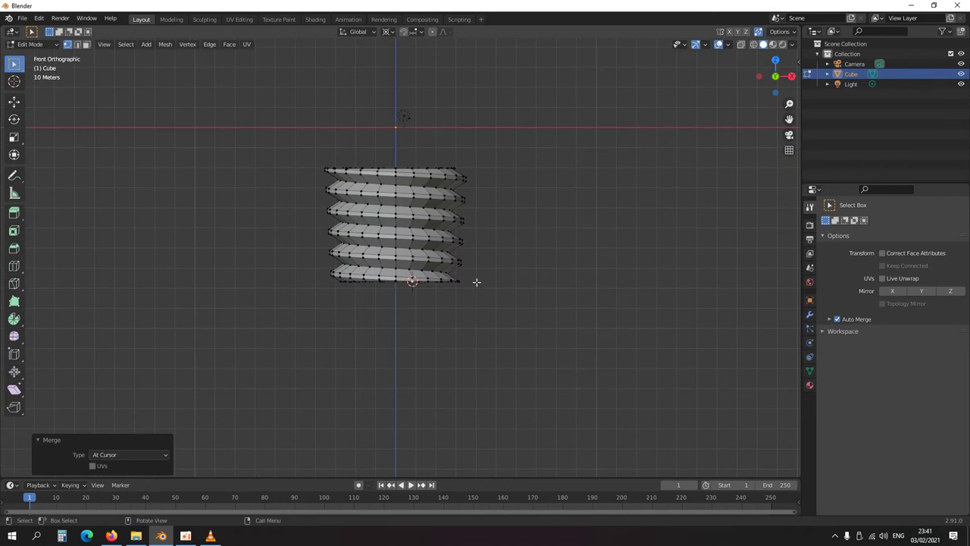
{"action": "scroll", "coordinate": [416, 277], "scroll_direction": "up", "scroll_amount": 4}
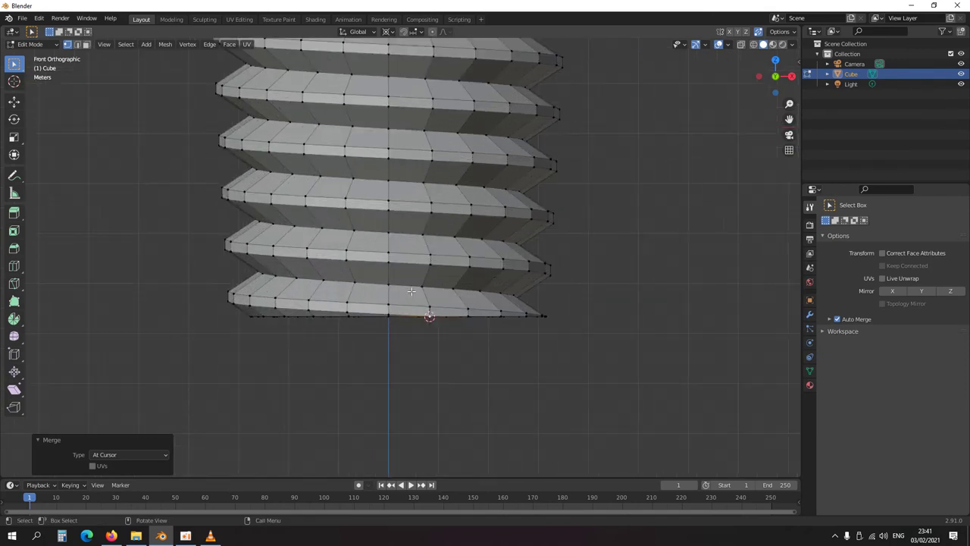
{"action": "scroll", "coordinate": [411, 288], "scroll_direction": "down", "scroll_amount": 4}
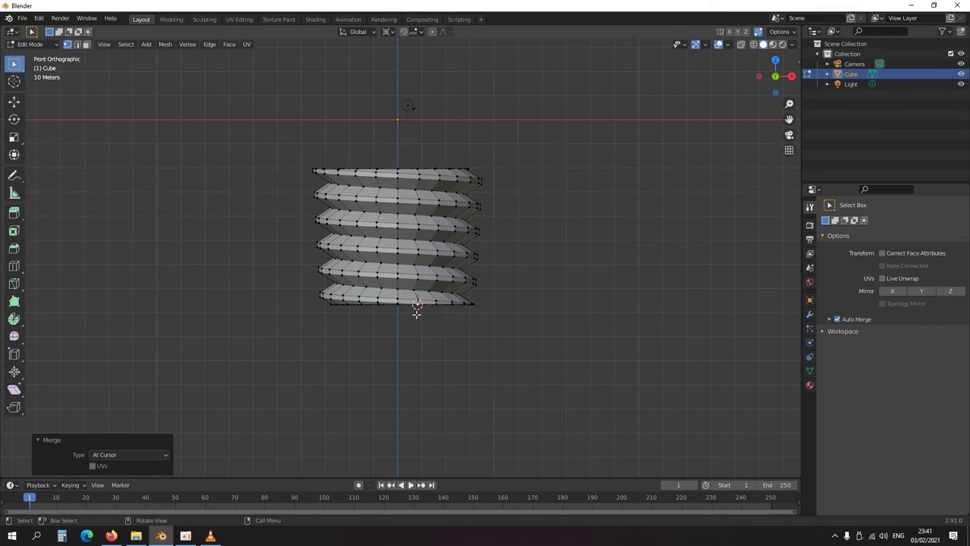
{"action": "key", "text": "shift+z"}
{"action": "scroll", "coordinate": [405, 329], "scroll_direction": "up", "scroll_amount": 4}
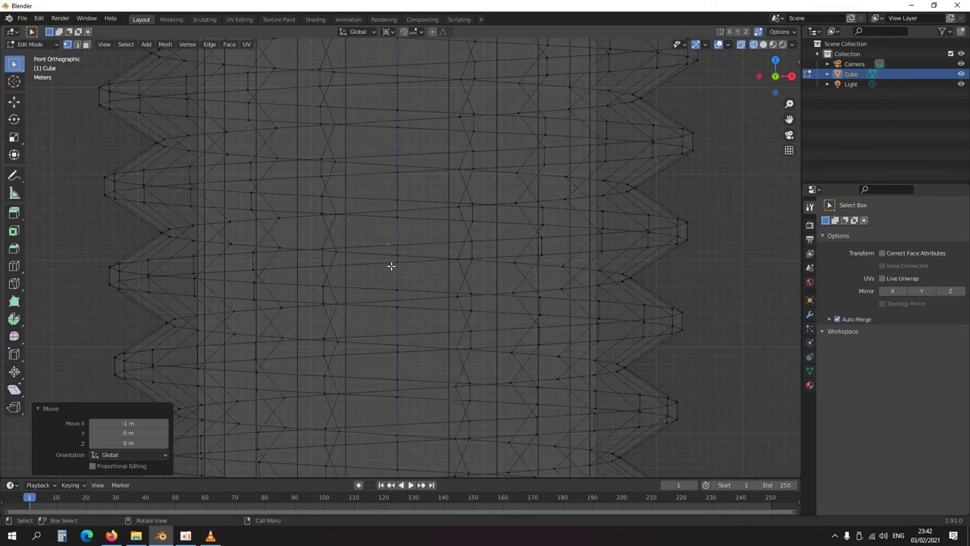
{"action": "type", "text": "ex2"}
{"action": "key", "text": "Return"}
{"action": "key", "text": "ctrl+KP_Add"}
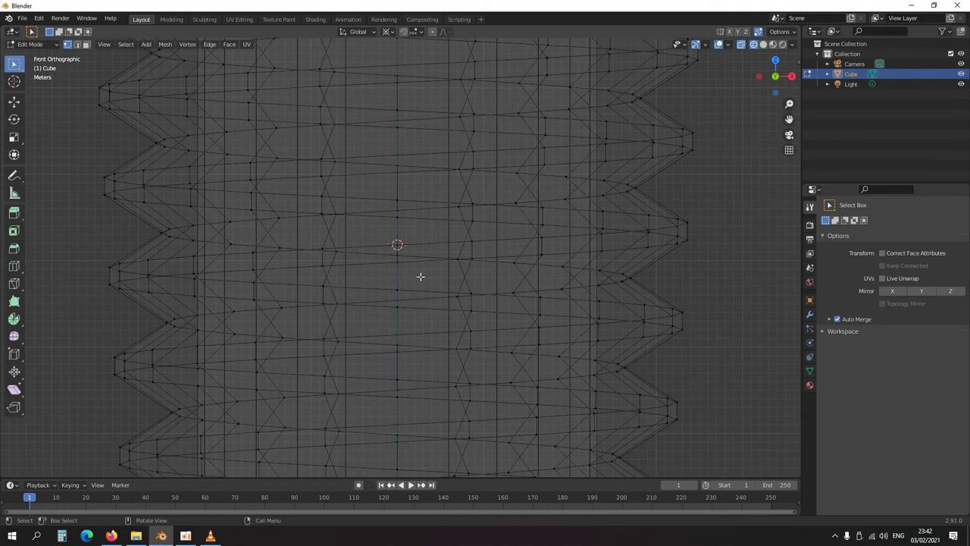
{"action": "key", "text": "s"}
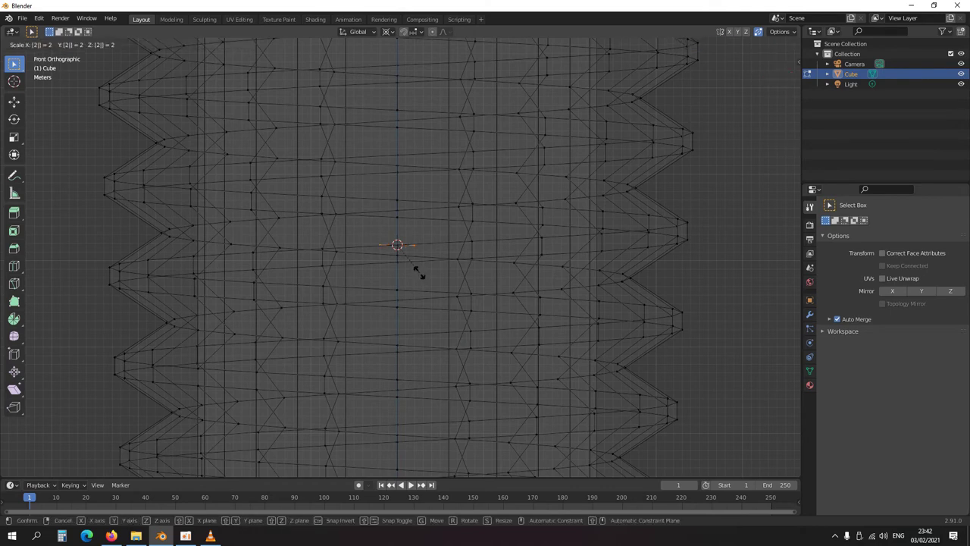
{"action": "key", "text": "Return"}
Step: Extrude the short edge downward along Z into a narrow vertical plane extending below the thread
{"action": "scroll", "coordinate": [418, 272], "scroll_direction": "down", "scroll_amount": 6}
{"action": "middle_click_drag", "start_coordinate": [418, 293], "coordinate": [418, 259], "text": "shift"}
{"action": "key", "text": "e"}
{"action": "key", "text": "z"}
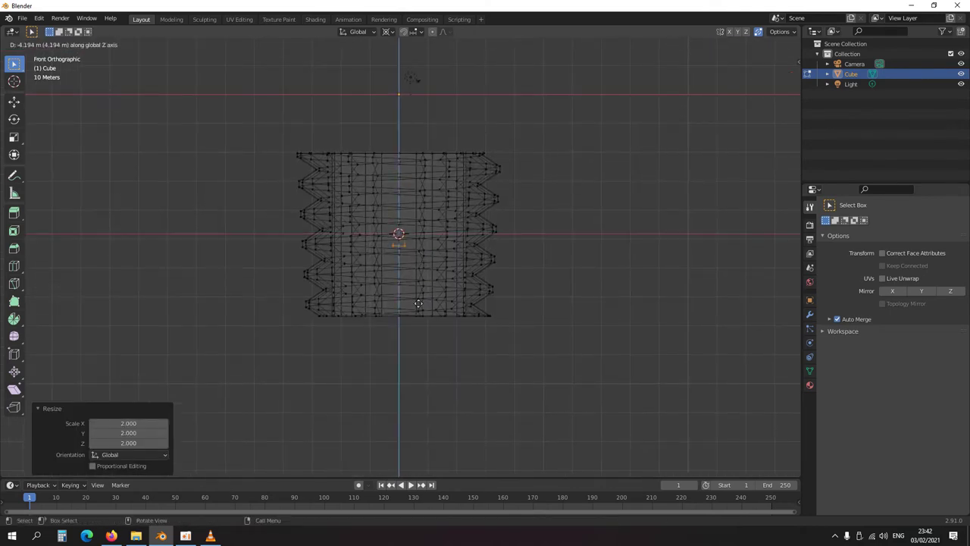
{"action": "left_click", "coordinate": [418, 379]}
Step: Select the whole narrow plane and move it -50 m along Y in top view
{"action": "key", "text": "ctrl+KP_Add"}
{"action": "key", "text": "KP_7"}
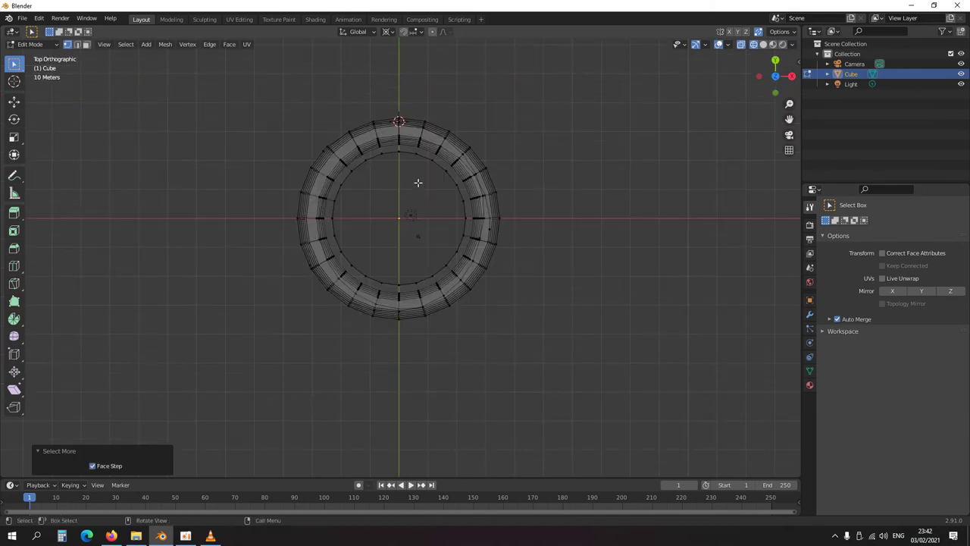
{"action": "type", "text": "gy-50"}
{"action": "key", "text": "Return"}
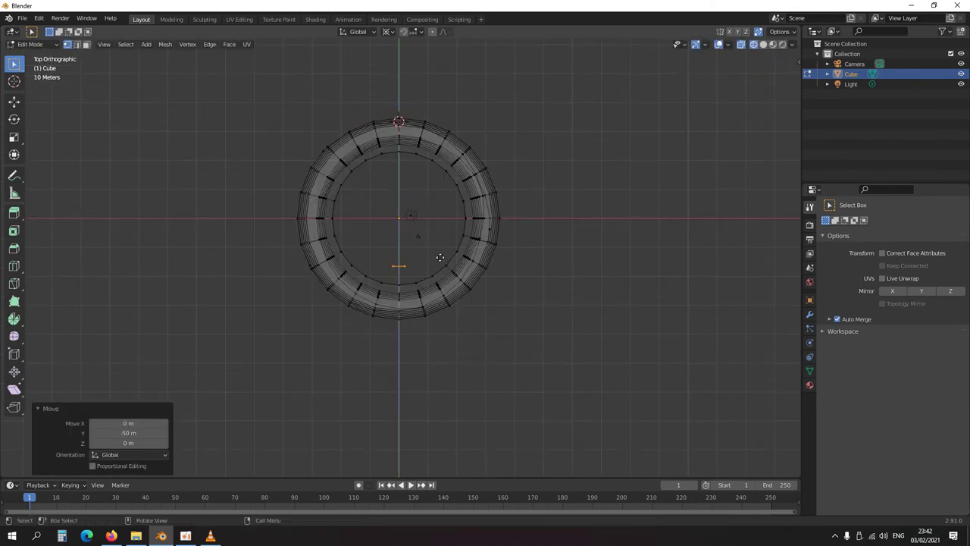
Step: Extrude the plane along negative Y through the thread's wall into a thin block and select the whole block
{"action": "key", "text": "e"}
{"action": "left_click", "coordinate": [444, 362]}
{"action": "key", "text": "ctrl+KP_Add"}
{"action": "mouse_move", "coordinate": [430, 394]}
{"action": "middle_mouse_down"}
{"action": "mouse_move", "coordinate": [378, 264]}
{"action": "mouse_move", "coordinate": [352, 247]}
{"action": "mouse_move", "coordinate": [379, 252]}
{"action": "mouse_move", "coordinate": [478, 344]}
{"action": "middle_mouse_up"}
{"action": "key", "text": "shift+z"}
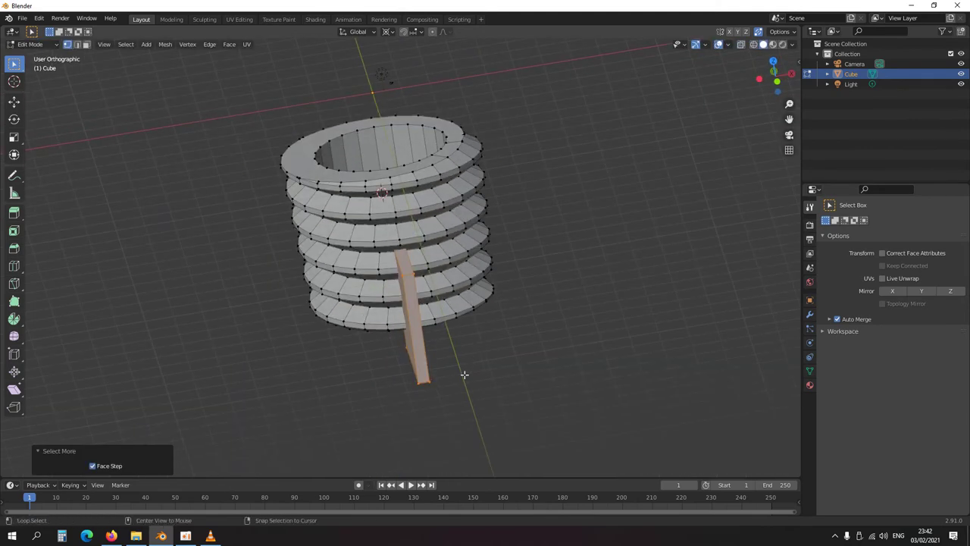
{"action": "middle_click_drag", "start_coordinate": [463, 376], "coordinate": [456, 344], "text": "alt"}
{"action": "scroll", "coordinate": [422, 217], "scroll_direction": "up", "scroll_amount": 2}
Step: In top view, spin the block around the 3D cursor at the origin with 4 steps, Use Duplicates enabled and a 360° angle
{"action": "key", "text": "shift+z"}
{"action": "key", "text": "Tab"}
{"action": "key", "text": "Tab"}
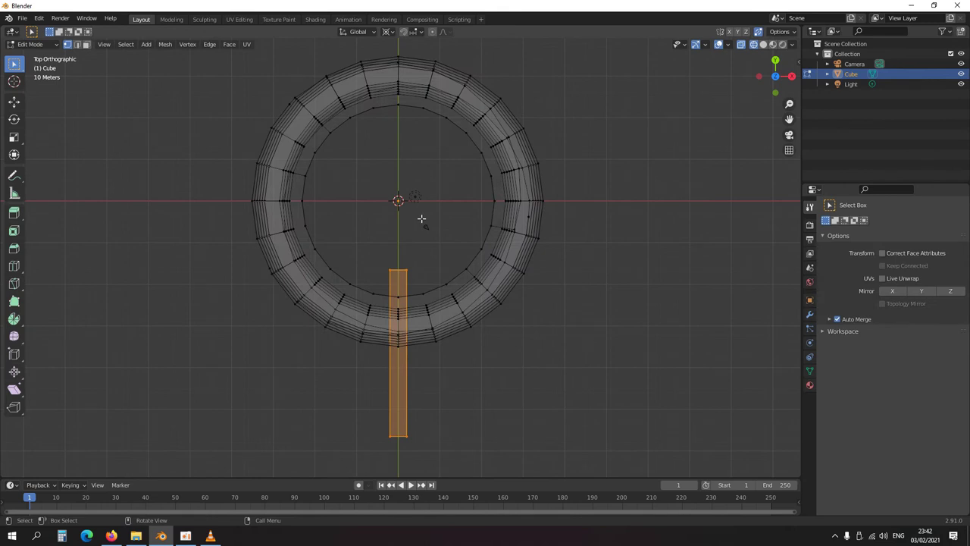
{"action": "key", "text": "alt+r"}
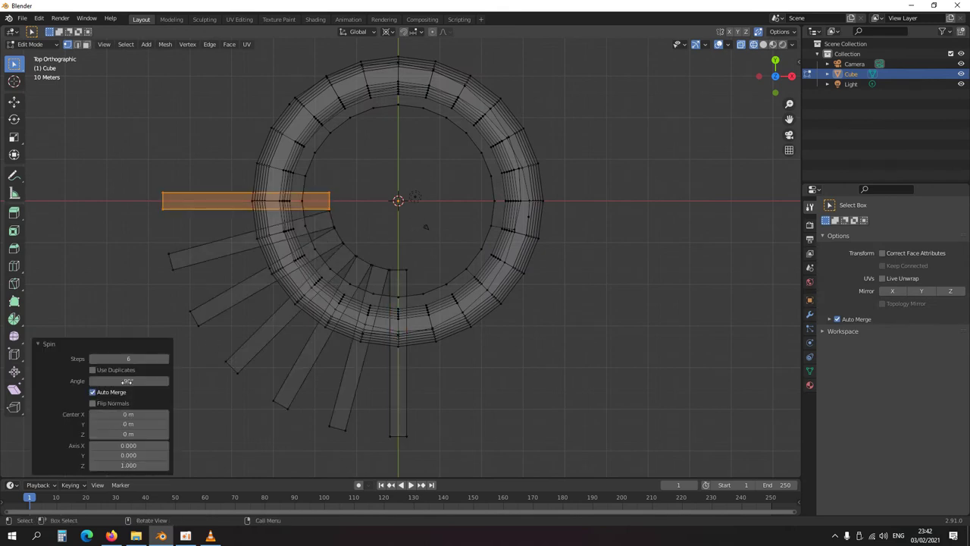
{"action": "left_click", "coordinate": [129, 357]}
{"action": "key", "text": "Return"}
{"action": "left_click", "coordinate": [99, 369]}
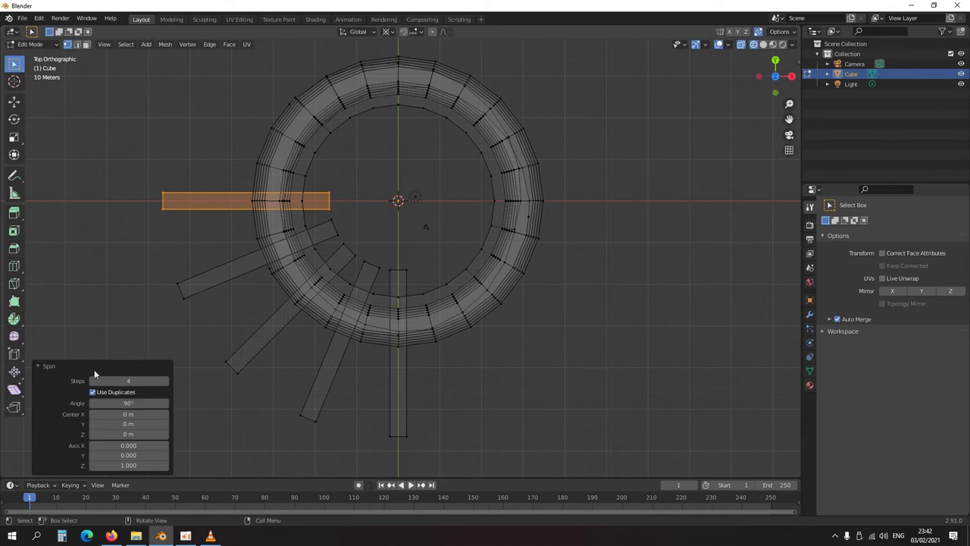
{"action": "left_click", "coordinate": [127, 403]}
{"action": "type", "text": "36"}
{"action": "type", "text": "0"}
{"action": "key", "text": "Return"}
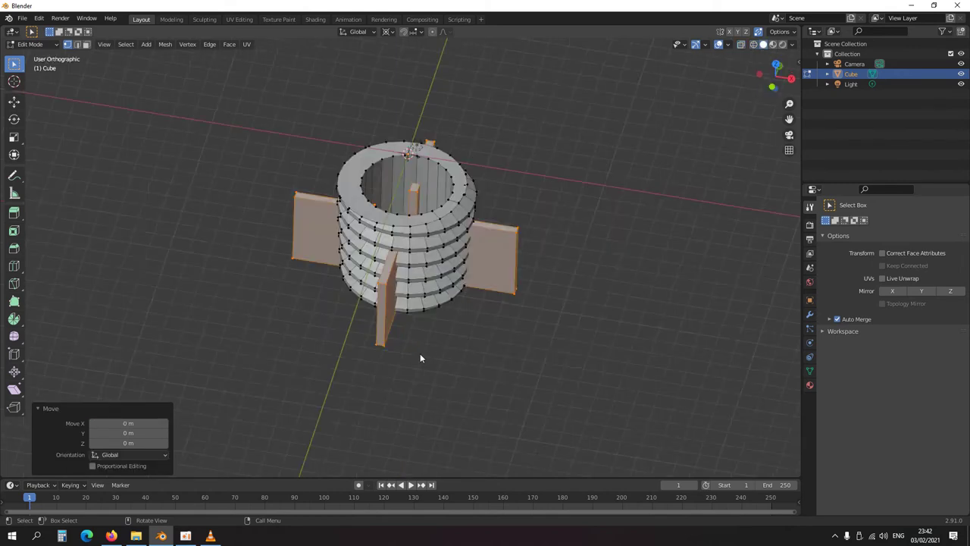
Step: Cut the four blocks from the threaded tube with Intersect (Boolean), Difference operation and Exact solver, and view the slots in Object Mode
{"action": "mouse_move", "coordinate": [419, 354]}
{"action": "middle_mouse_down"}
{"action": "mouse_move", "coordinate": [388, 277]}
{"action": "mouse_move", "coordinate": [416, 368]}
{"action": "middle_mouse_up"}
{"action": "scroll", "coordinate": [406, 279], "scroll_direction": "up", "scroll_amount": 3}
{"action": "key", "text": "ctrl+f"}
{"action": "left_click", "coordinate": [400, 296]}
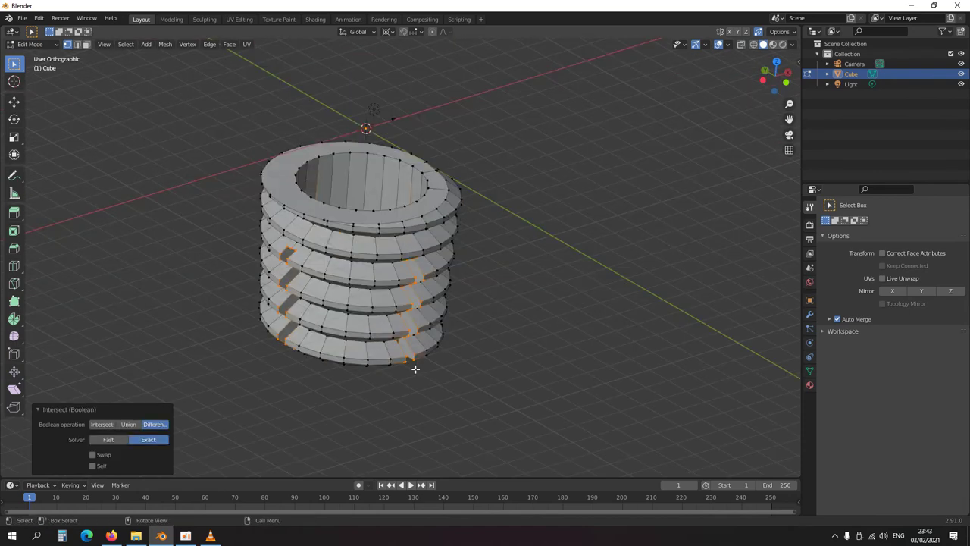
{"action": "key", "text": "Tab"}
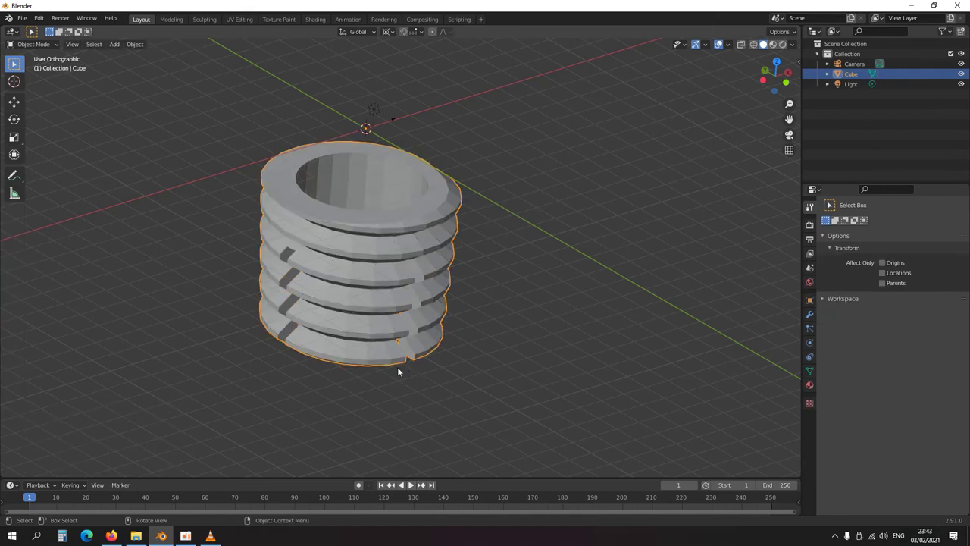
{"action": "middle_click_drag", "start_coordinate": [394, 359], "coordinate": [372, 283]}
{"action": "scroll", "coordinate": [355, 281], "scroll_direction": "down", "scroll_amount": 3}
{"action": "middle_click_drag", "start_coordinate": [360, 247], "coordinate": [455, 268]}
{"action": "middle_click_drag", "start_coordinate": [444, 353], "coordinate": [425, 309]}
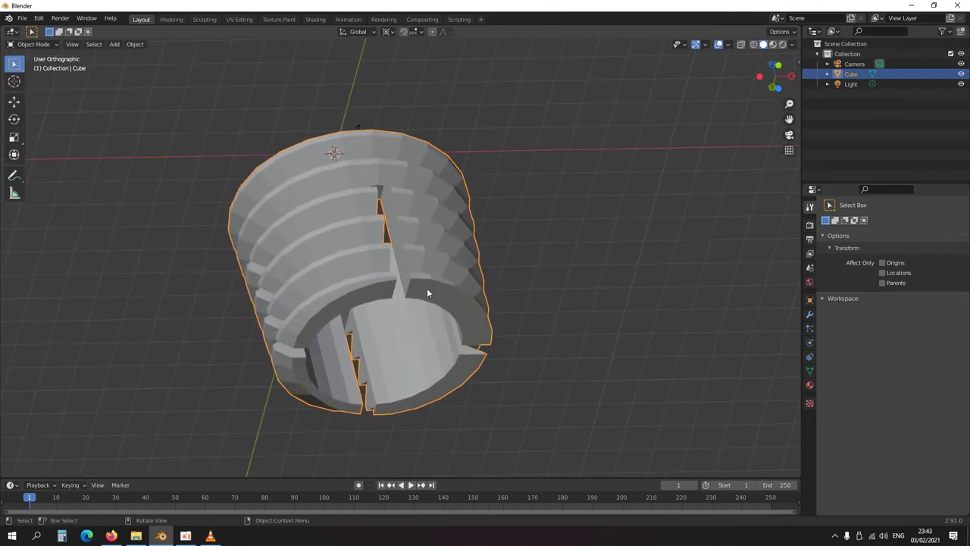
Step: In Edit Mode, select edges and face strips on the hole's inner wall in the segments between the slots
{"action": "key", "text": "Tab"}
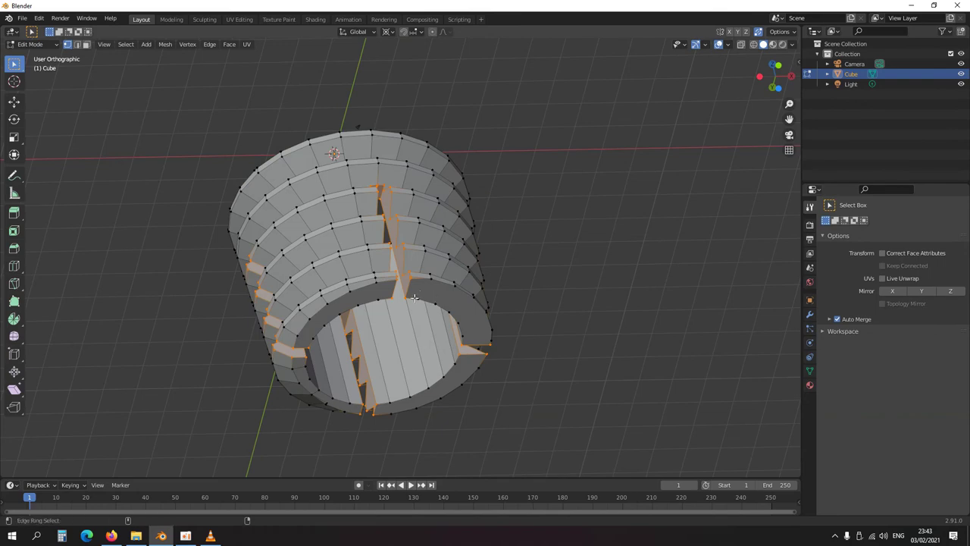
{"action": "left_click", "coordinate": [427, 303], "text": "ctrl+alt"}
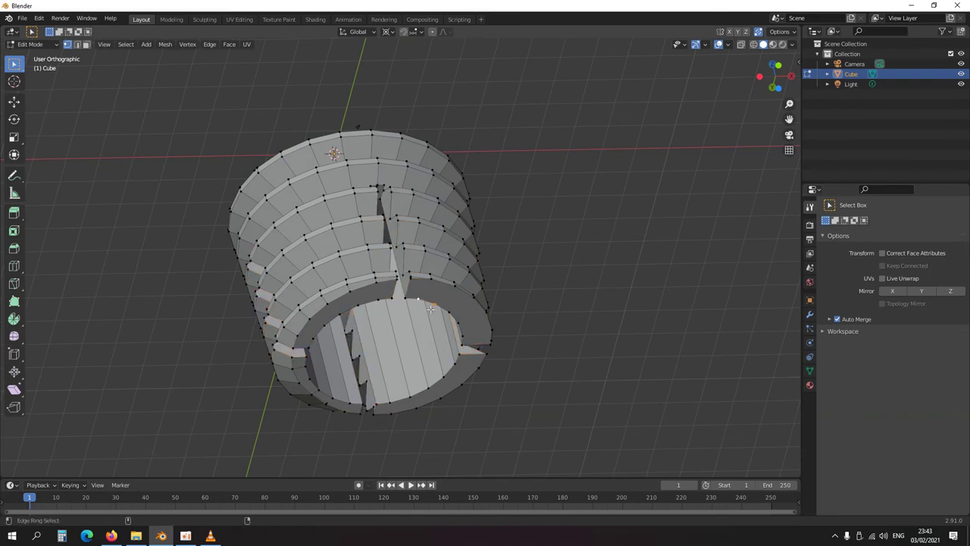
{"action": "left_click", "coordinate": [330, 400], "text": "alt+shift"}
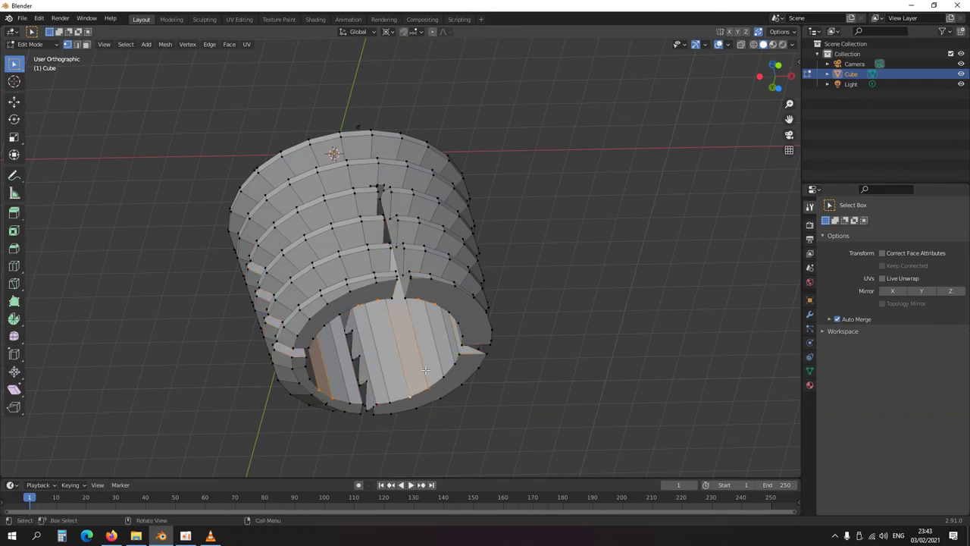
{"action": "middle_click_drag", "start_coordinate": [442, 401], "coordinate": [289, 271]}
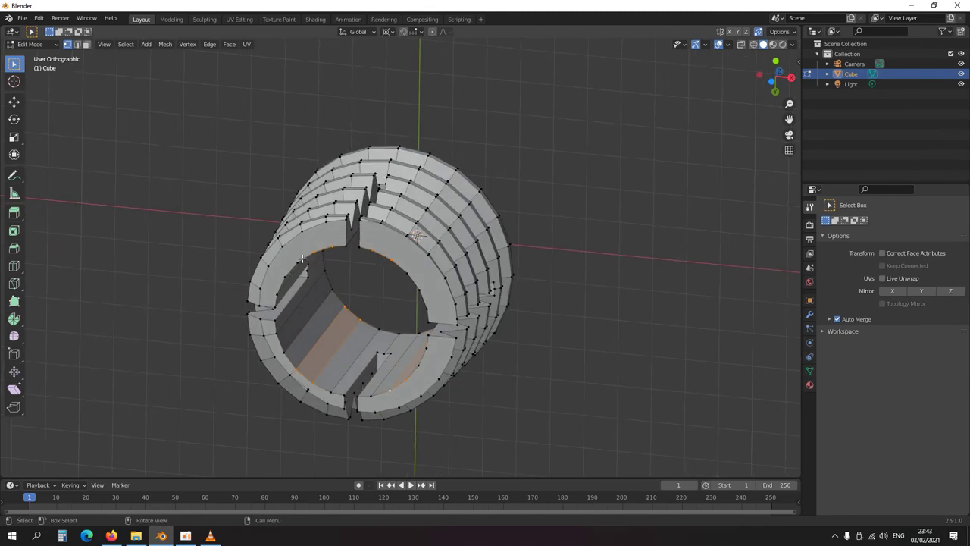
{"action": "left_click", "coordinate": [294, 263]}
{"action": "middle_click_drag", "start_coordinate": [303, 318], "coordinate": [384, 356]}
{"action": "middle_click_drag", "start_coordinate": [384, 289], "coordinate": [362, 361]}
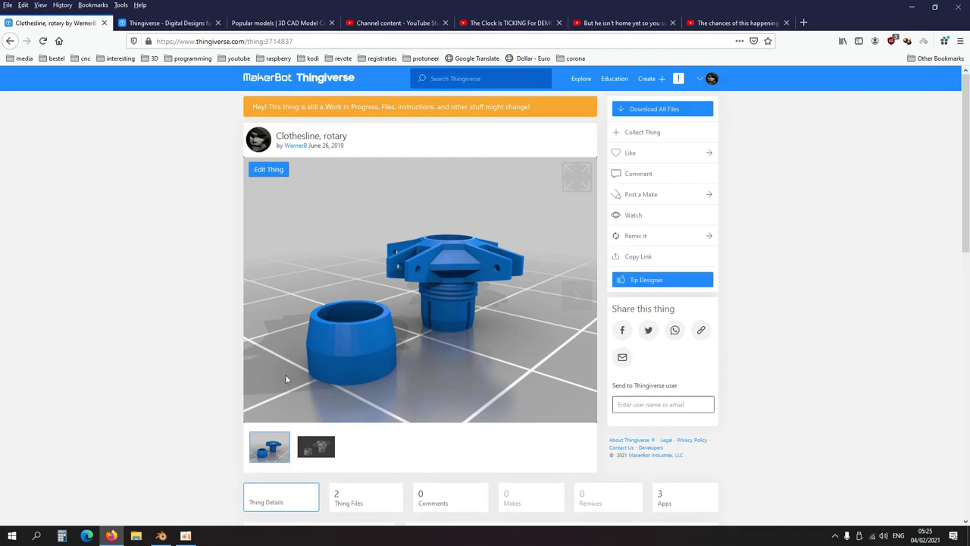
Step: Switch to Blender and examine the rotary clothesline hub in clothesline.blend from several angles, including the thread beneath its arms
{"action": "left_click", "coordinate": [161, 535]}
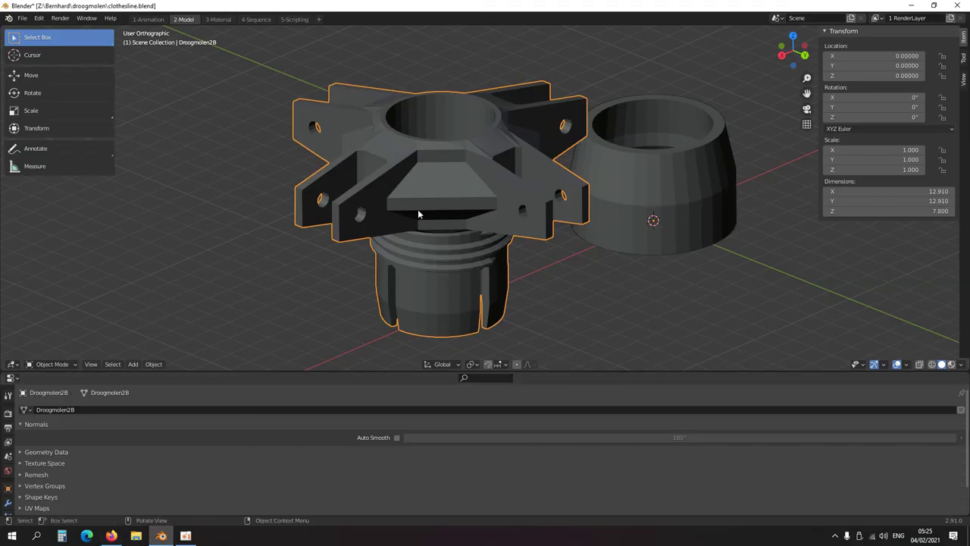
{"action": "scroll", "coordinate": [424, 260], "scroll_direction": "up", "scroll_amount": 3}
{"action": "middle_click_drag", "start_coordinate": [450, 265], "coordinate": [486, 264]}
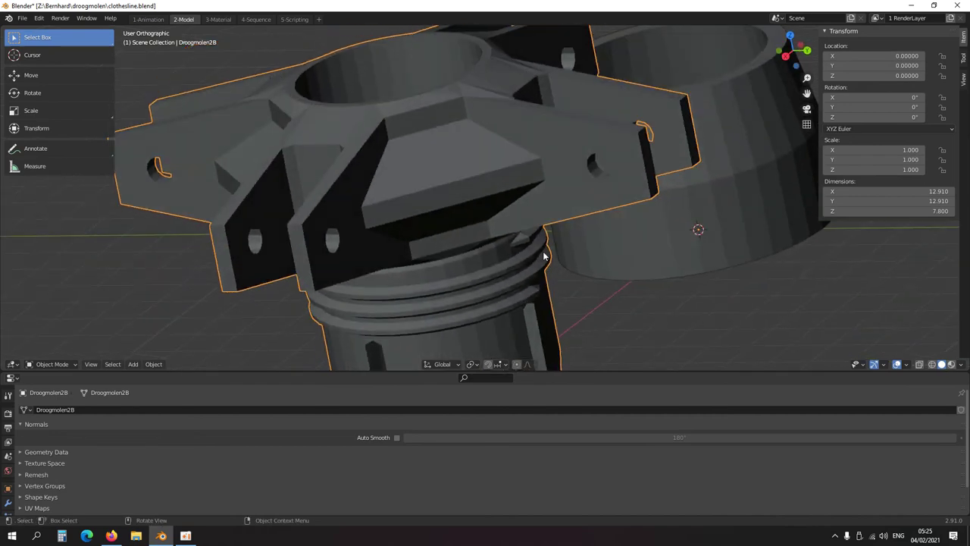
{"action": "mouse_move", "coordinate": [545, 259]}
{"action": "middle_mouse_down"}
{"action": "mouse_move", "coordinate": [541, 283]}
{"action": "mouse_move", "coordinate": [554, 270]}
{"action": "middle_mouse_up"}
{"action": "scroll", "coordinate": [523, 279], "scroll_direction": "down", "scroll_amount": 5}
{"action": "middle_click_drag", "start_coordinate": [498, 285], "coordinate": [496, 261]}
{"action": "scroll", "coordinate": [538, 222], "scroll_direction": "up", "scroll_amount": 4}
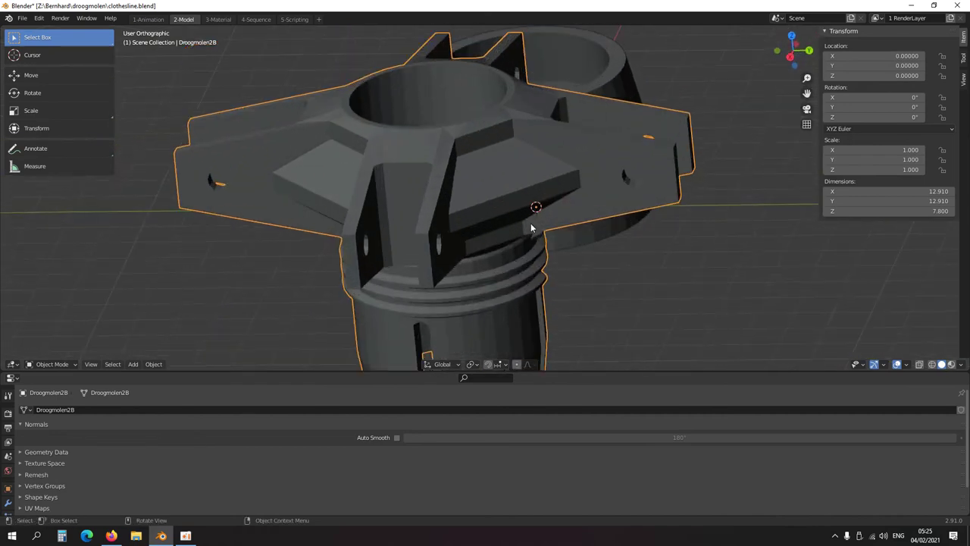
{"action": "scroll", "coordinate": [576, 245], "scroll_direction": "down", "scroll_amount": 1}
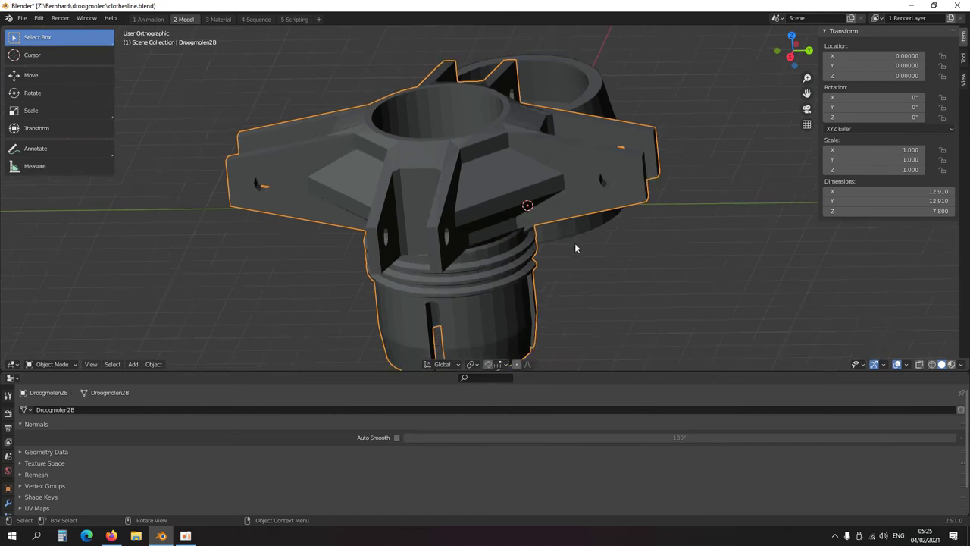
{"action": "middle_click_drag", "start_coordinate": [591, 262], "coordinate": [567, 280]}
{"action": "scroll", "coordinate": [530, 272], "scroll_direction": "down", "scroll_amount": 4}
{"action": "scroll", "coordinate": [529, 272], "scroll_direction": "up", "scroll_amount": 3}
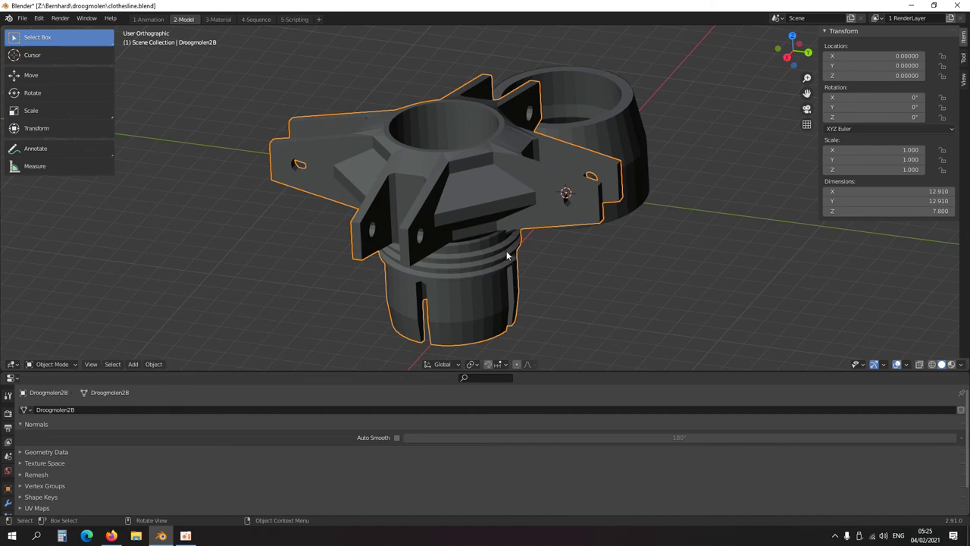
Step: Inspect the hub's screw thread and the slotted tube below it up close, comparing them with the whole part
{"action": "scroll", "coordinate": [483, 242], "scroll_direction": "up", "scroll_amount": 5}
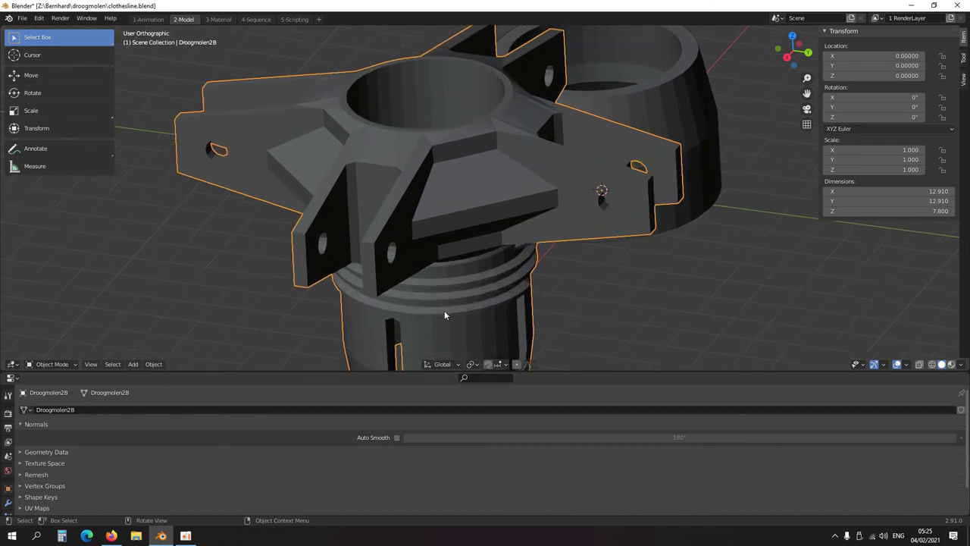
{"action": "scroll", "coordinate": [447, 319], "scroll_direction": "up", "scroll_amount": 6}
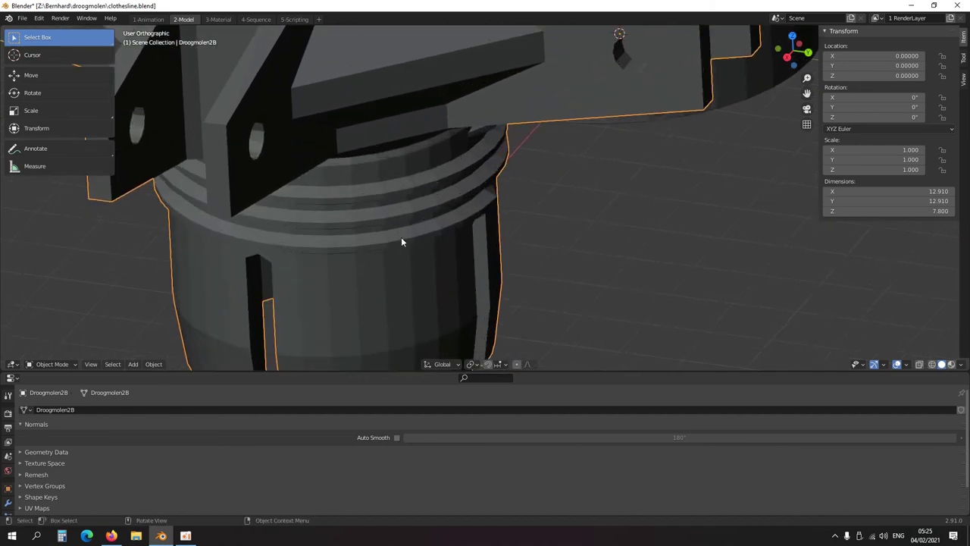
{"action": "middle_click_drag", "start_coordinate": [441, 239], "coordinate": [473, 256], "text": "shift"}
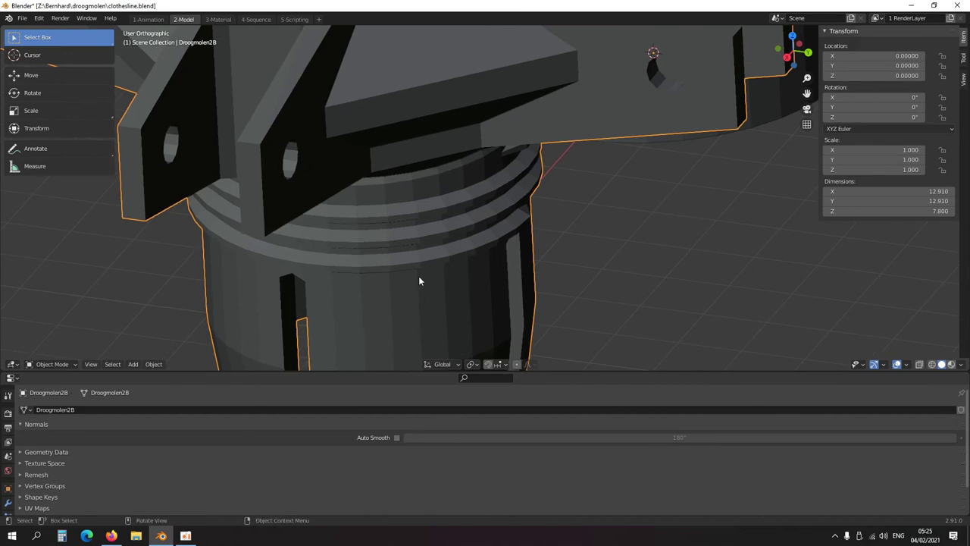
{"action": "scroll", "coordinate": [414, 266], "scroll_direction": "down", "scroll_amount": 3}
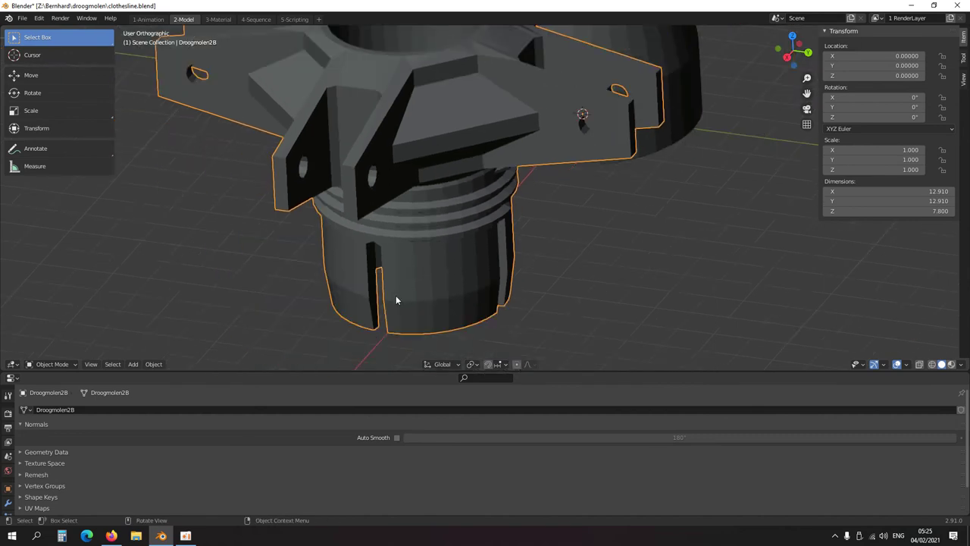
{"action": "middle_click_drag", "start_coordinate": [415, 296], "coordinate": [402, 271]}
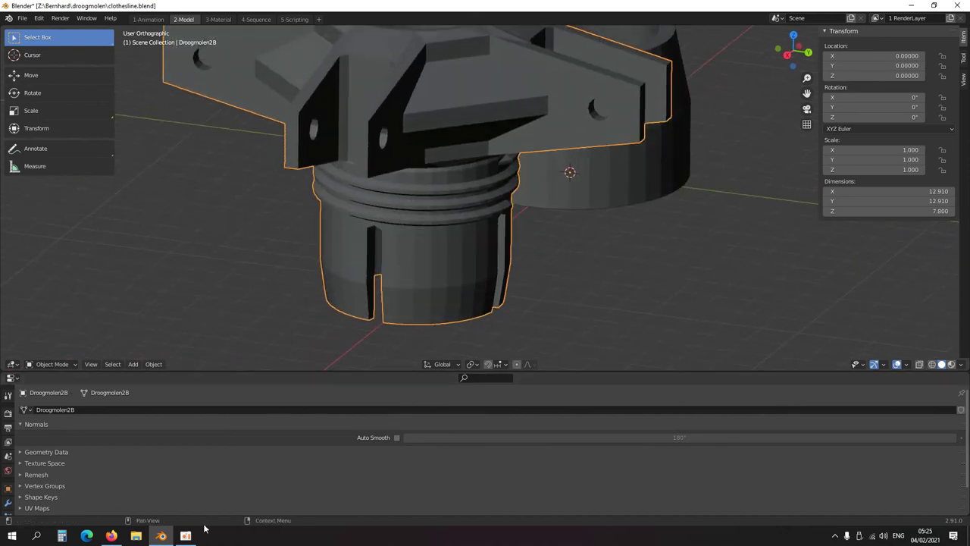
{"action": "scroll", "coordinate": [379, 210], "scroll_direction": "down", "scroll_amount": 4}
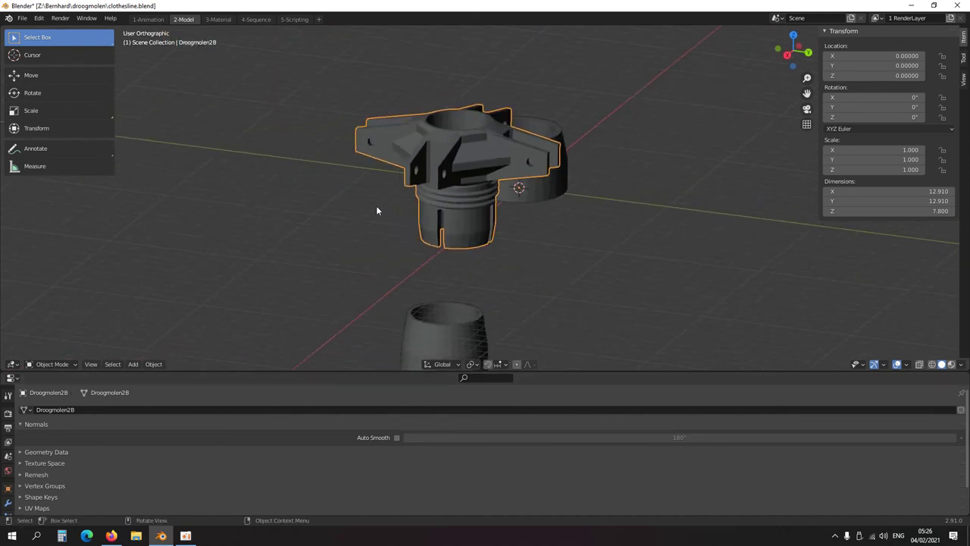
{"action": "scroll", "coordinate": [386, 215], "scroll_direction": "up", "scroll_amount": 5}
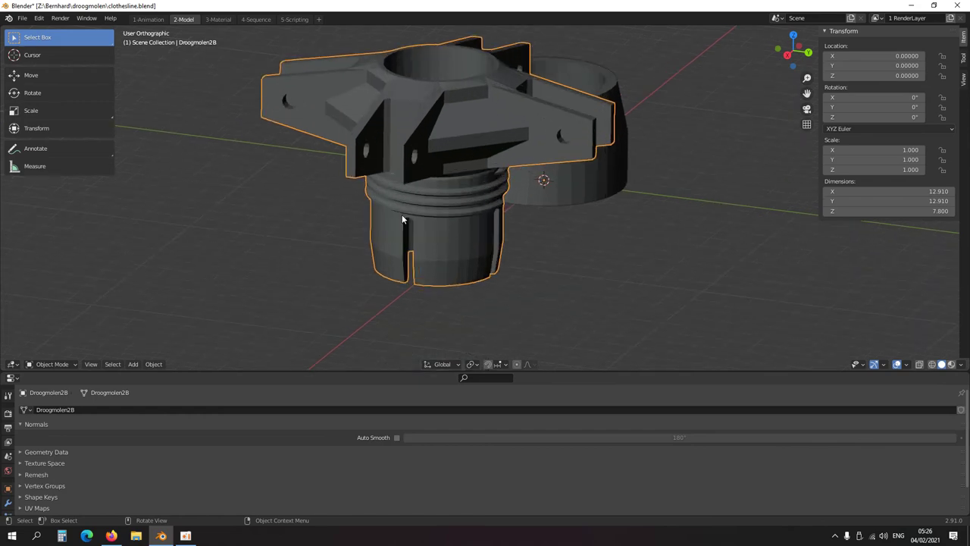